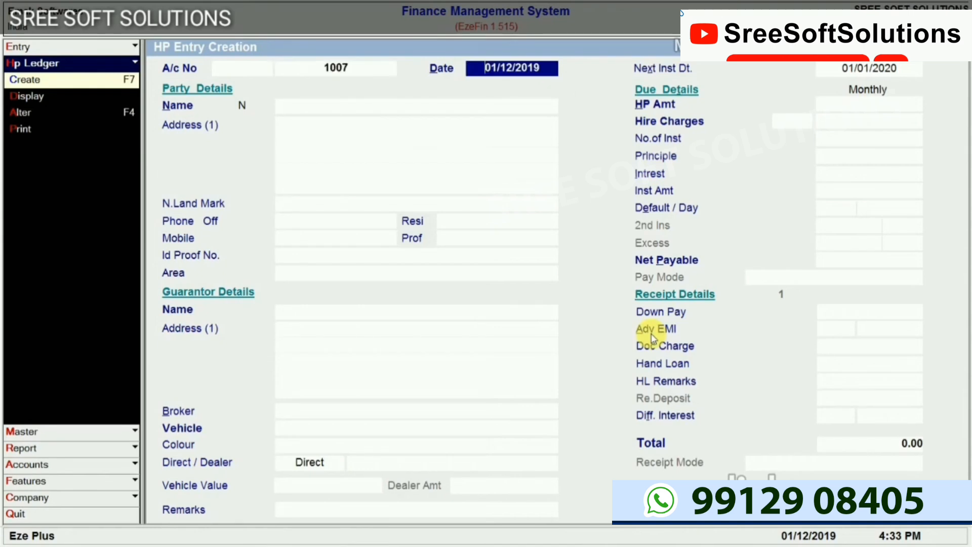
Date the HP entry 25-10-2019 and enter the borrower's name and two address lines
text(25-10-2019)
key(Return)
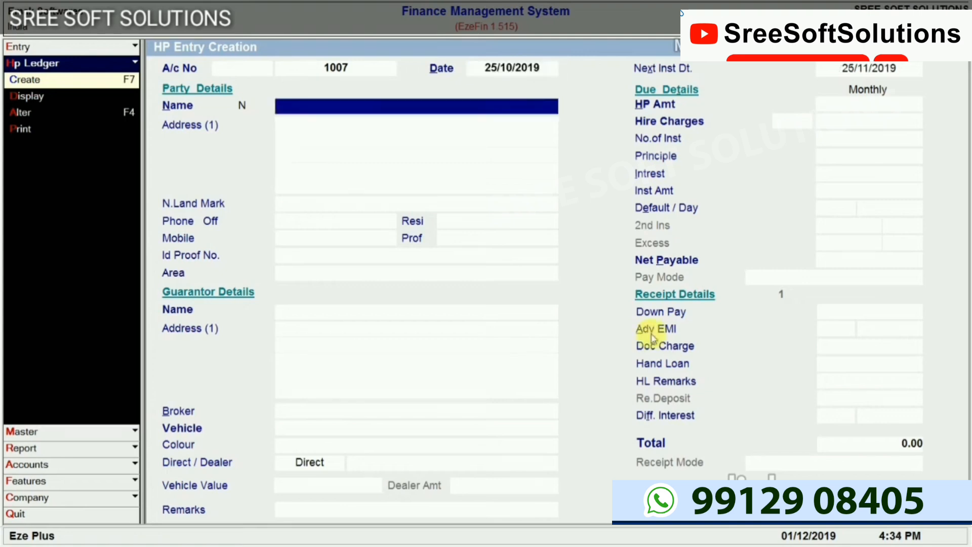
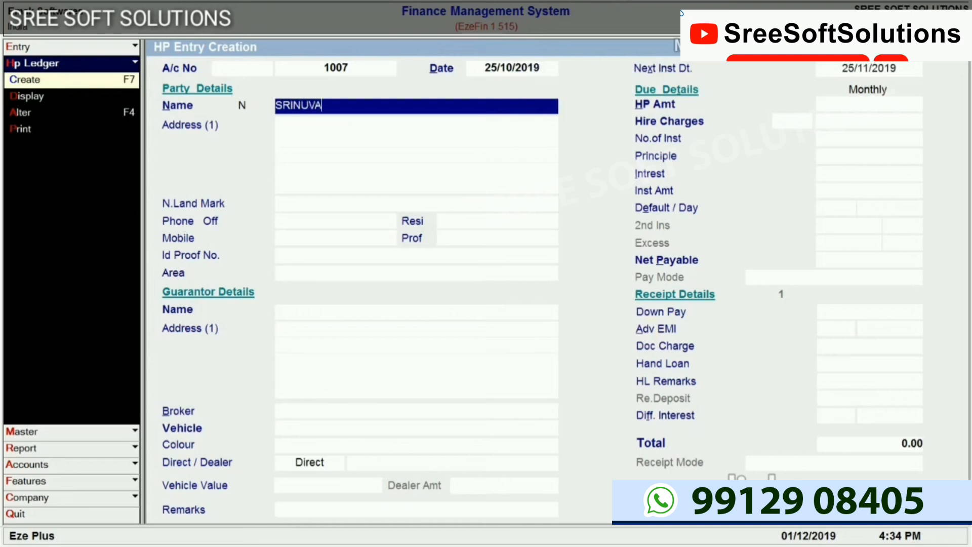
key(Return)
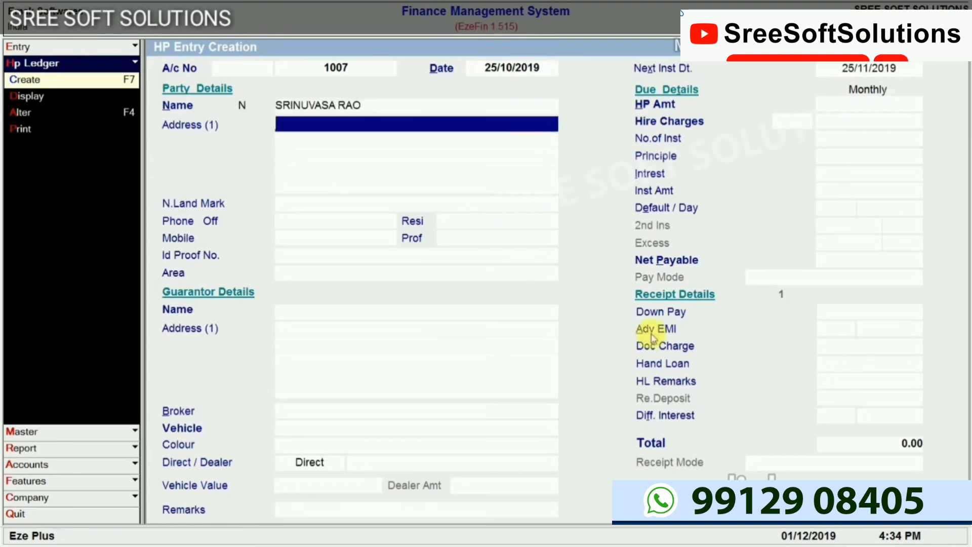
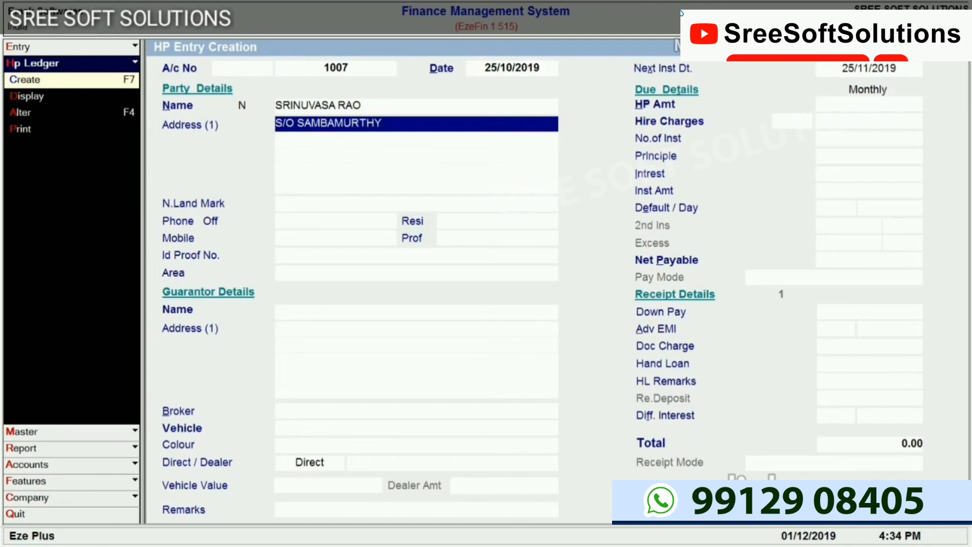
key(Return)
text(RAJAHMUNDRY)
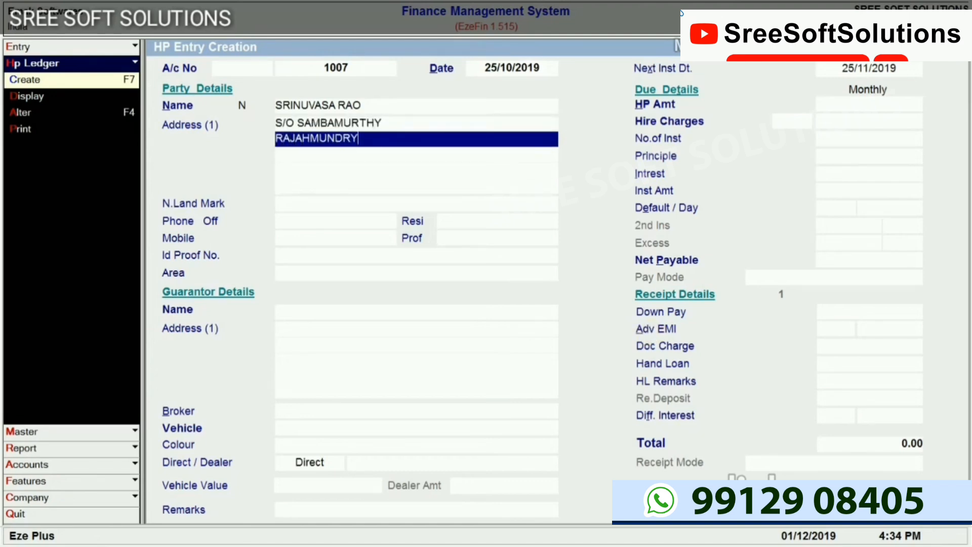
key(Return)
key(Return)
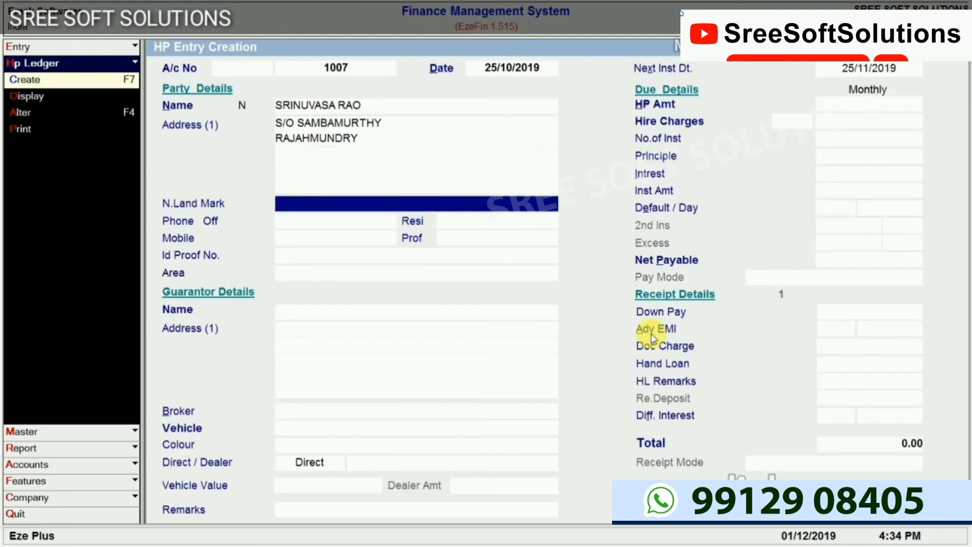
Enter MARKETING as the profession, leaving landmark, phone, mobile and ID proof blank
key(Return)
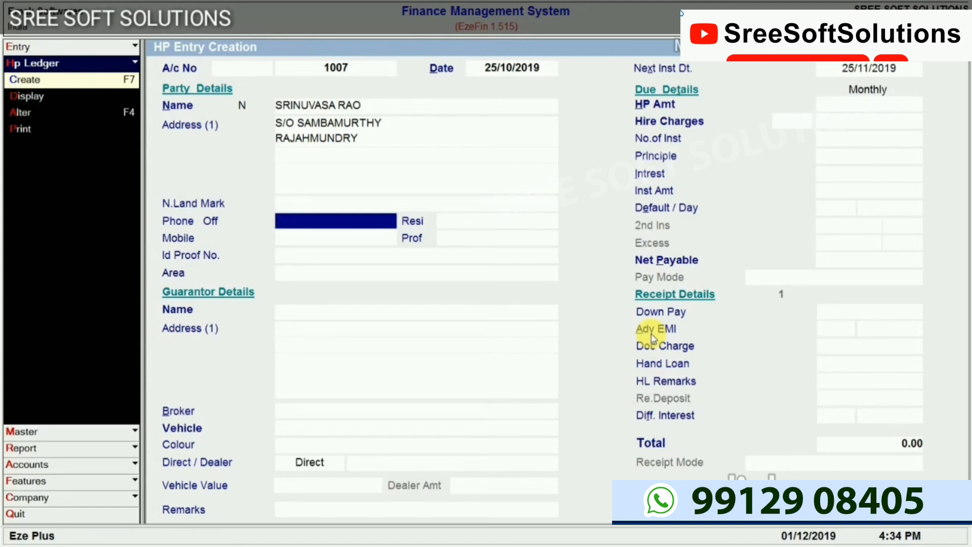
key(Return)
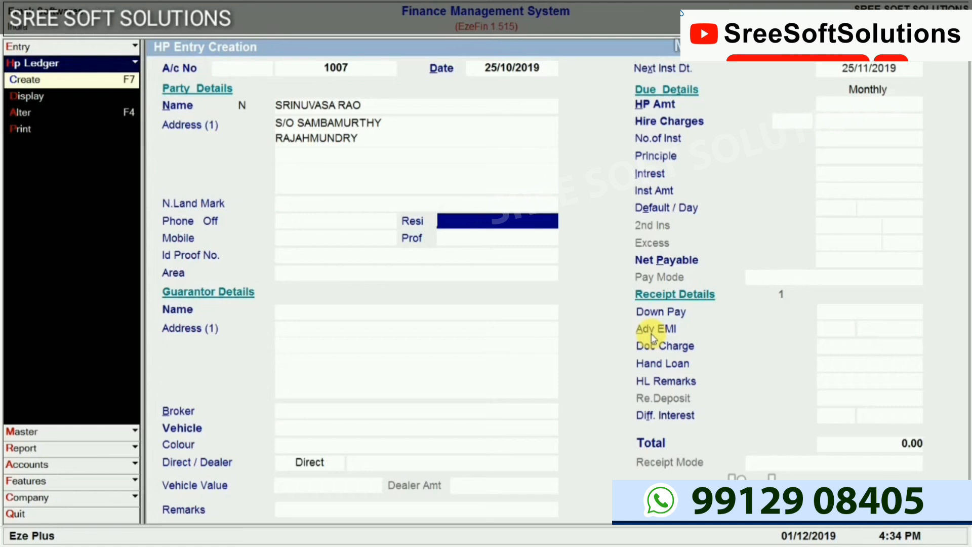
key(Return)
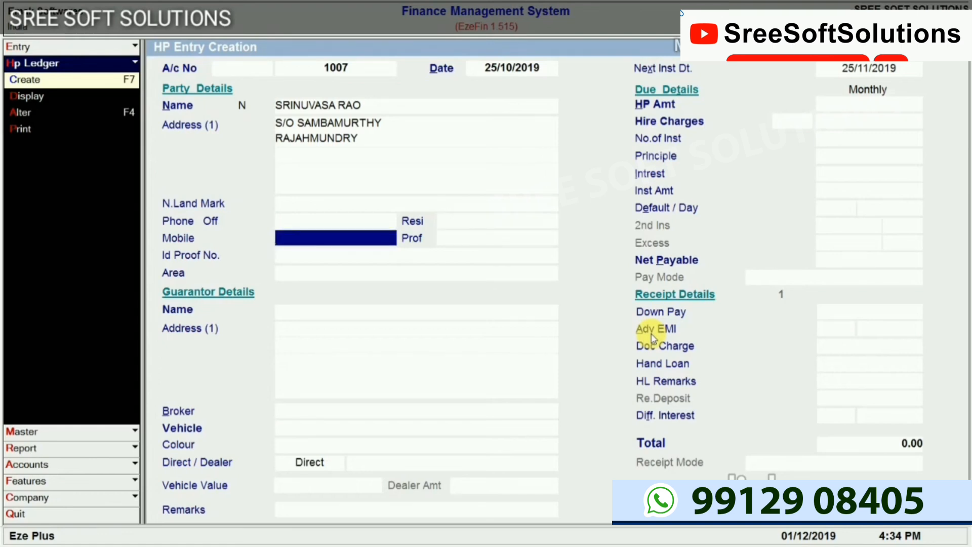
key(Return)
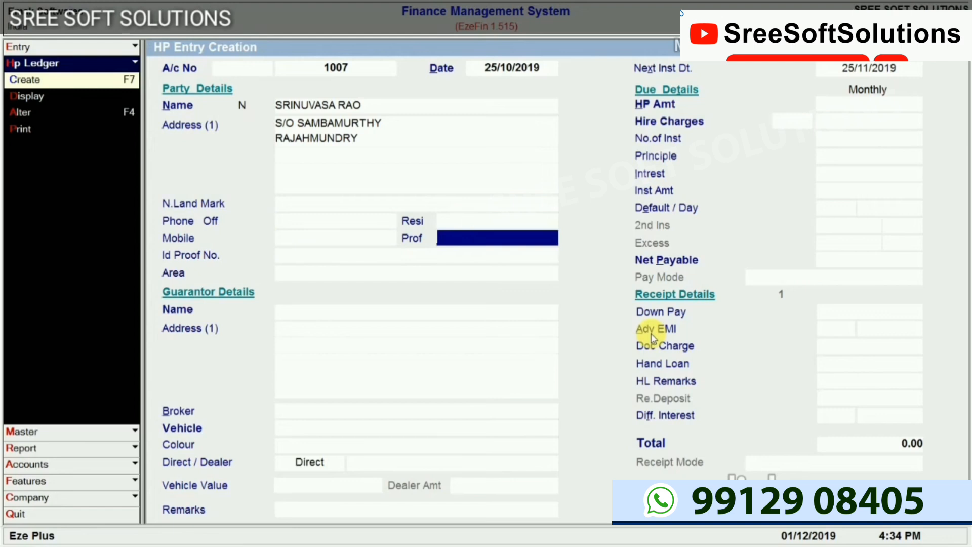
text(MARKETING)
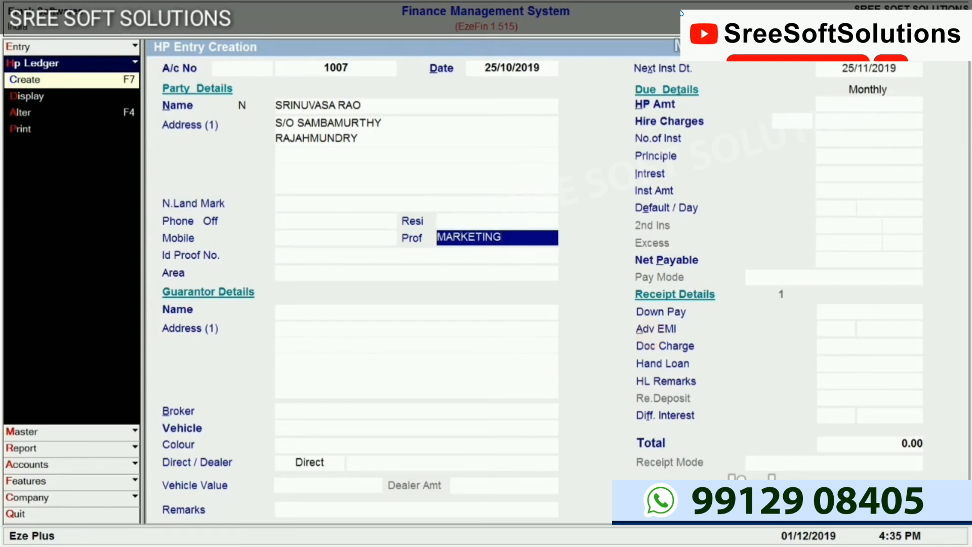
key(Return)
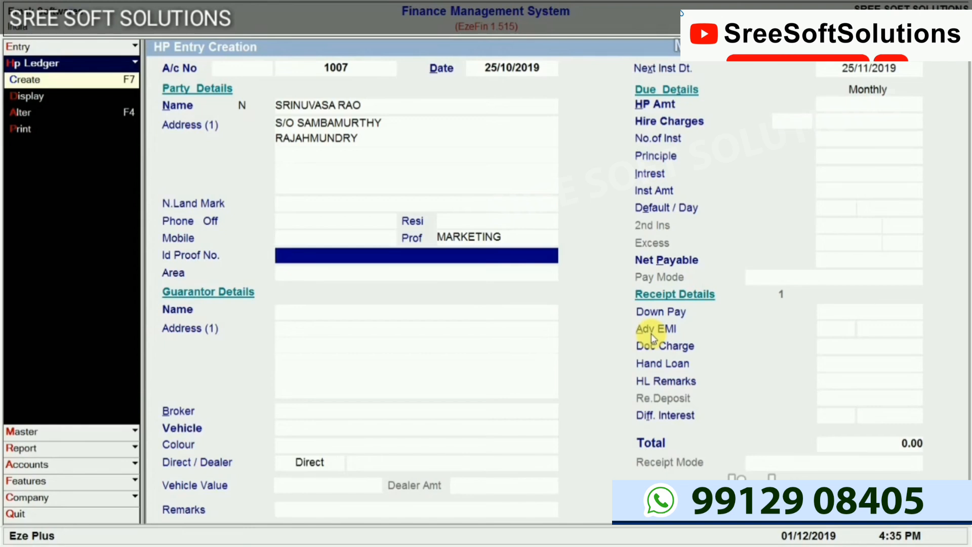
key(Return)
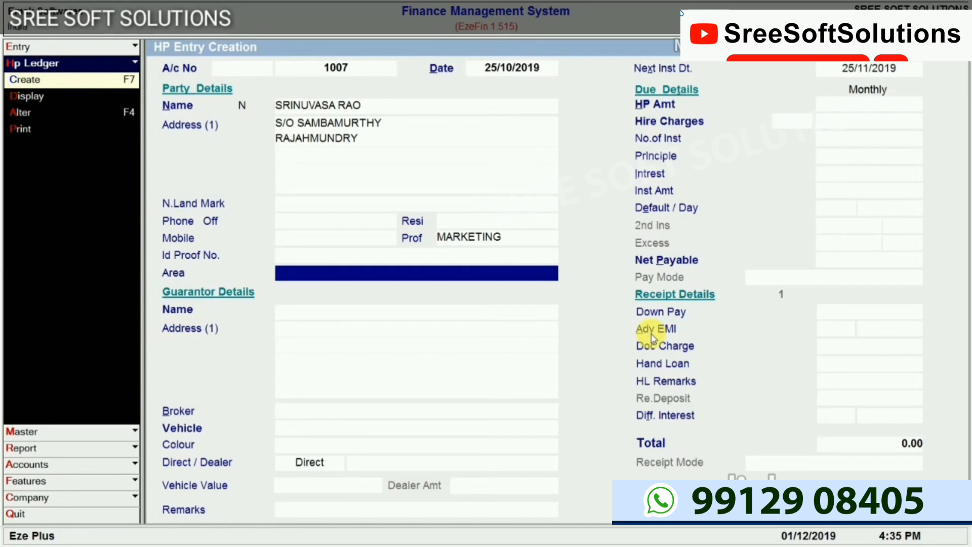
Choose RAJAHAMUNDRY from the area list as the customer's area
key(Return)
key(Down)
key(Down)
key(Down)
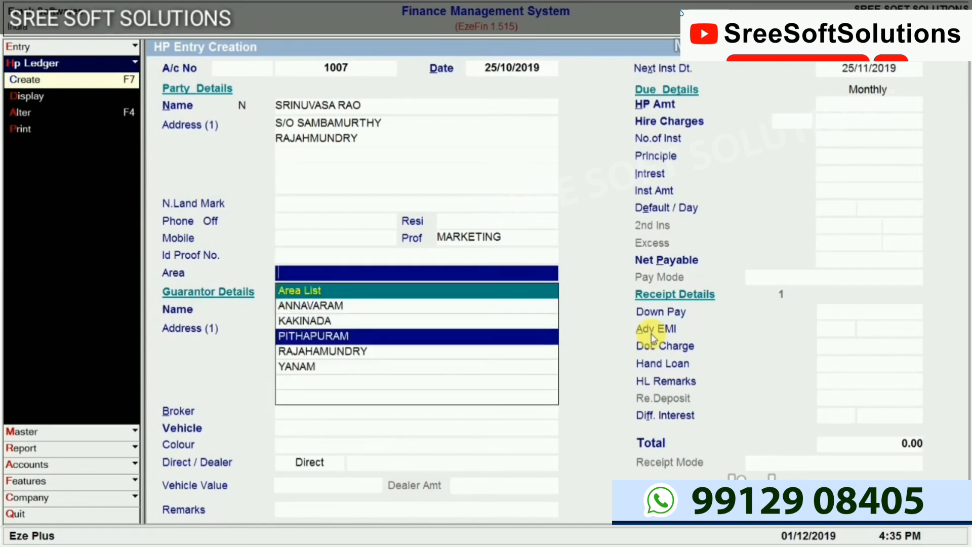
key(Return)
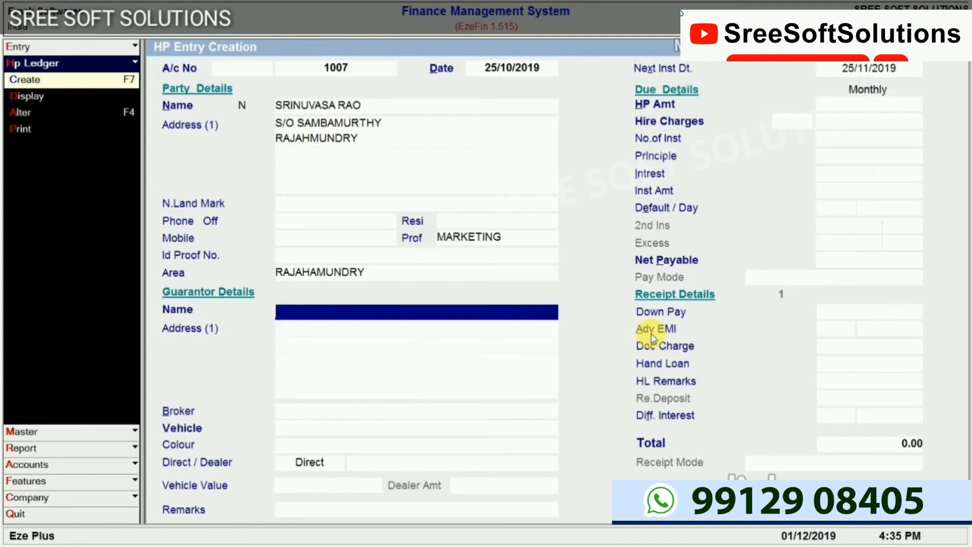
Enter the guarantor's name and a one-line address, leaving the other lines blank
text(SAMBAMURTHY)
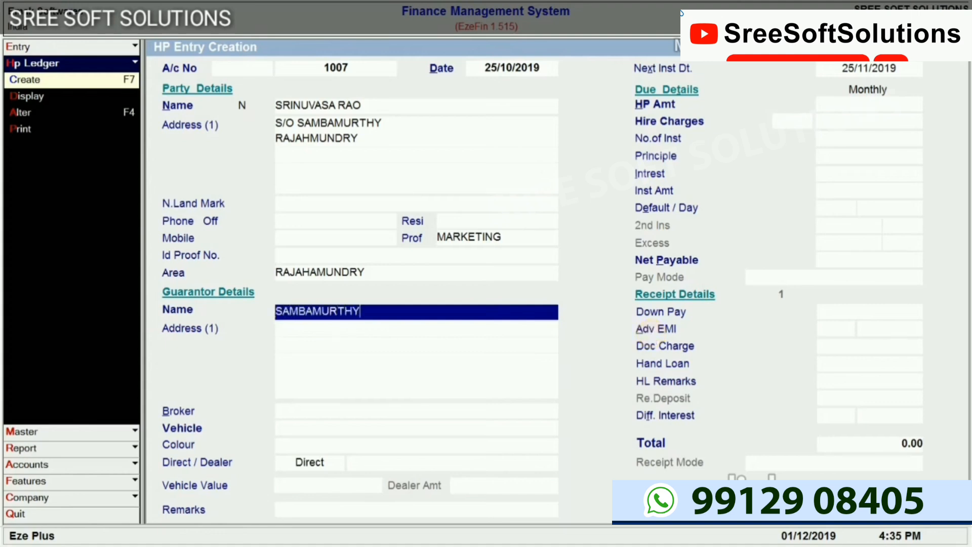
key(Return)
text(RJY)
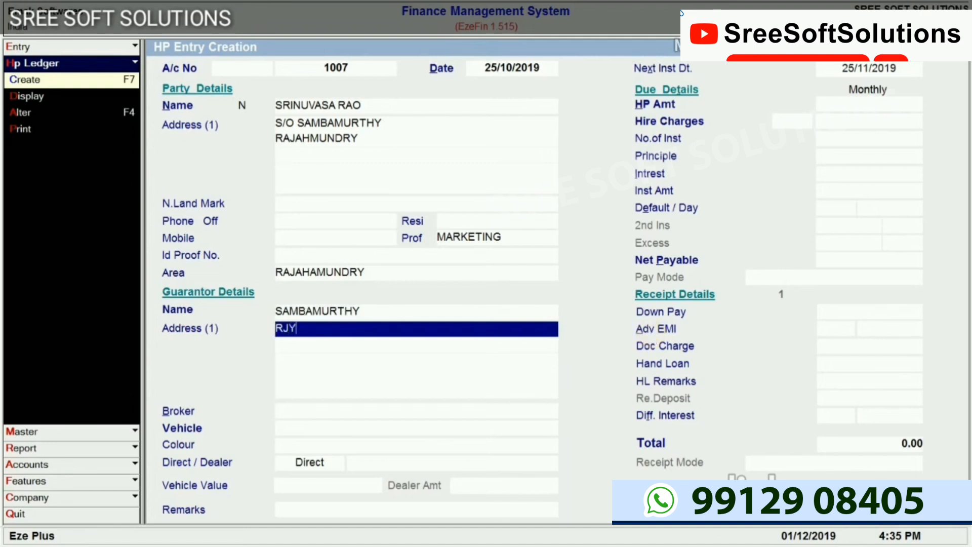
key(Return)
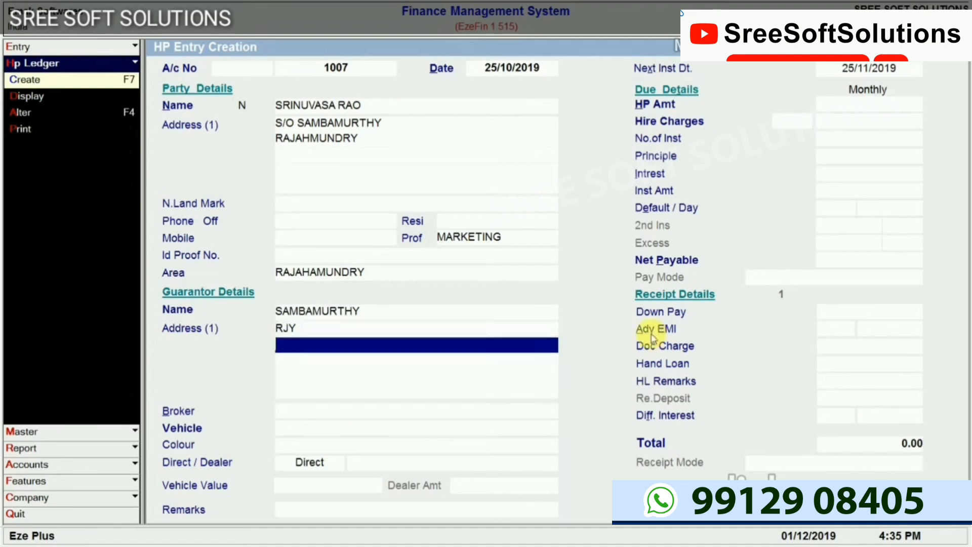
key(Return)
key(Return)
key(Return)
key(Return)
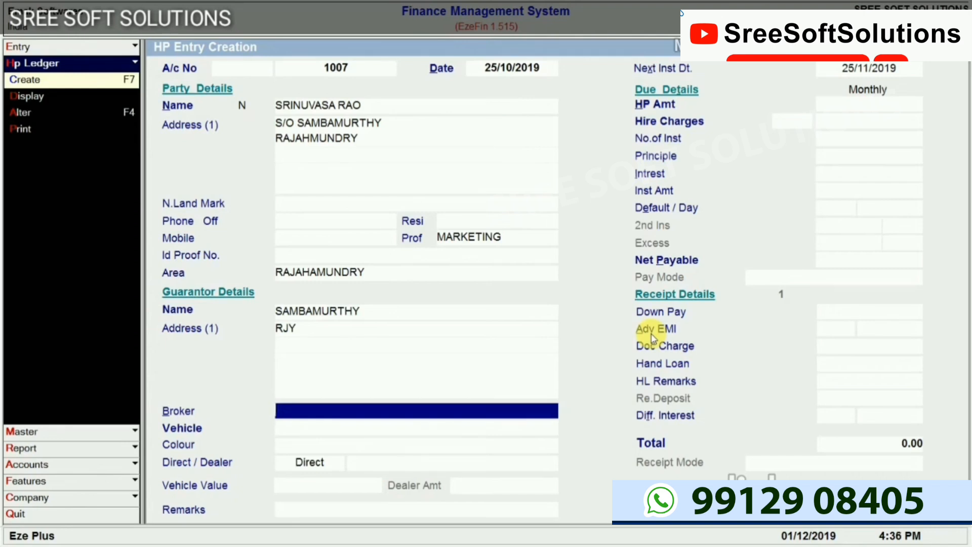
Set broker Direct, model ACTIVA-4G, colour Un Known and sale type Direct, leaving vehicle value blank
key(Return)
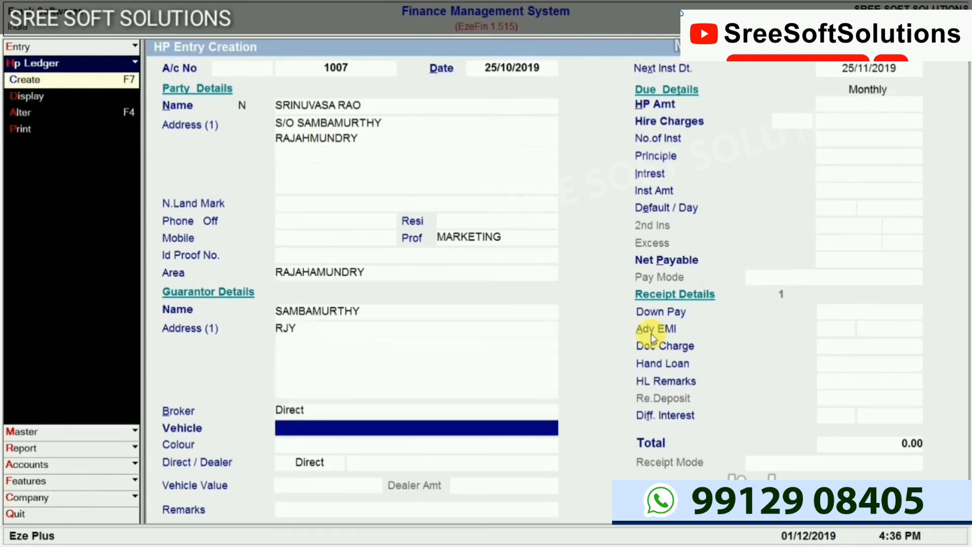
key(Return)
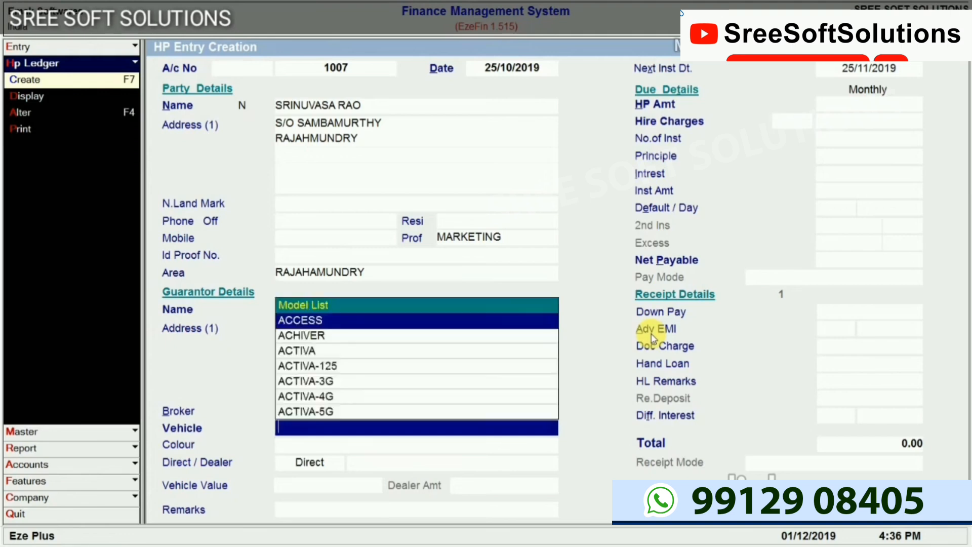
key(Down)
key(Down)
key(Down)
key(Down)
key(Down)
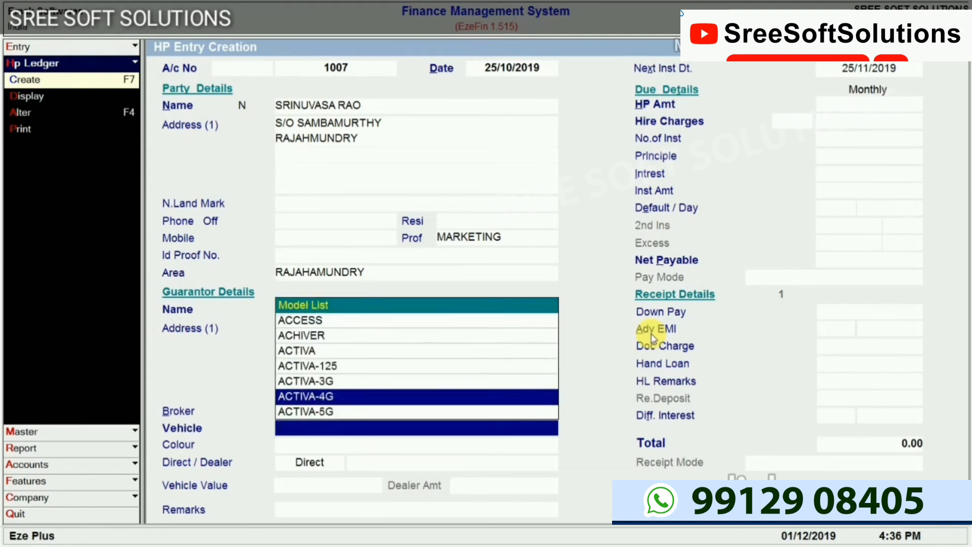
key(Return)
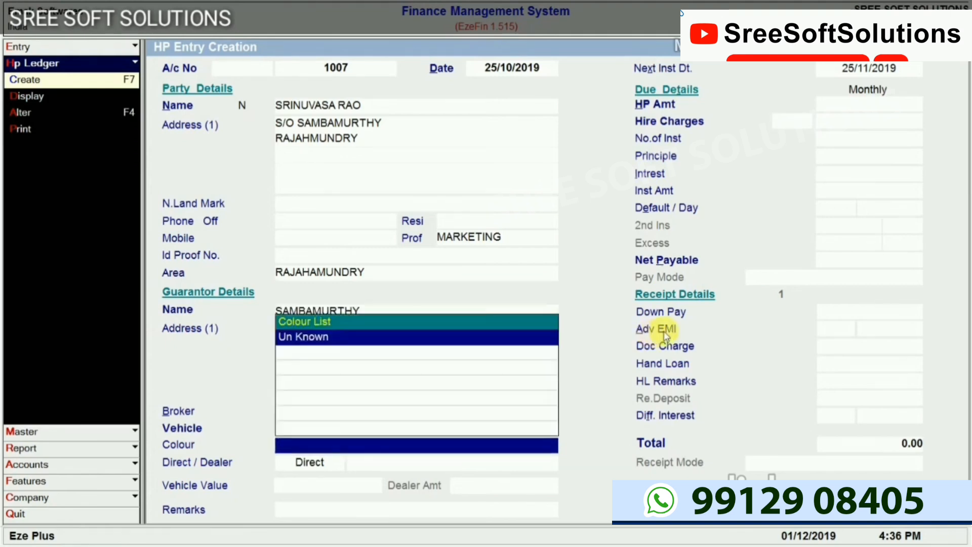
key(Return)
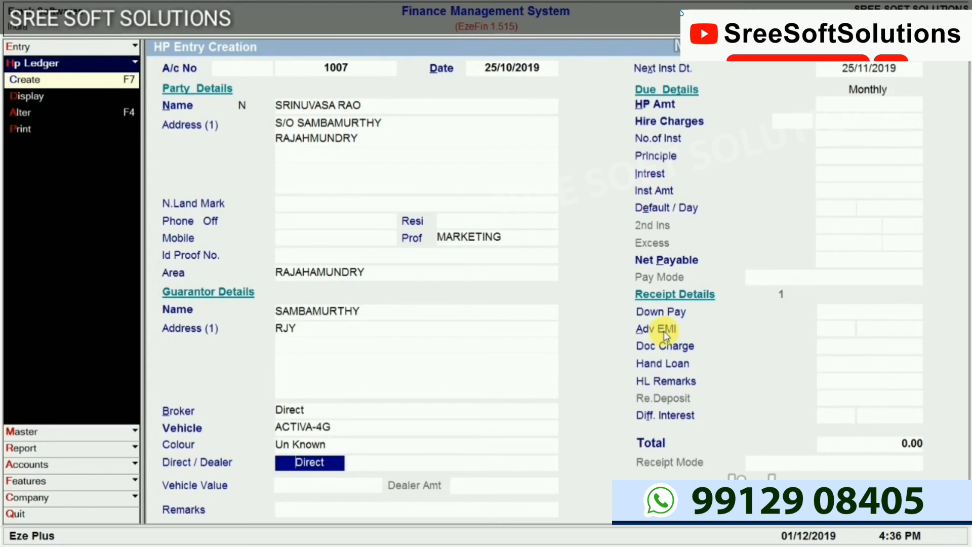
key(space)
key(space)
key(Return)
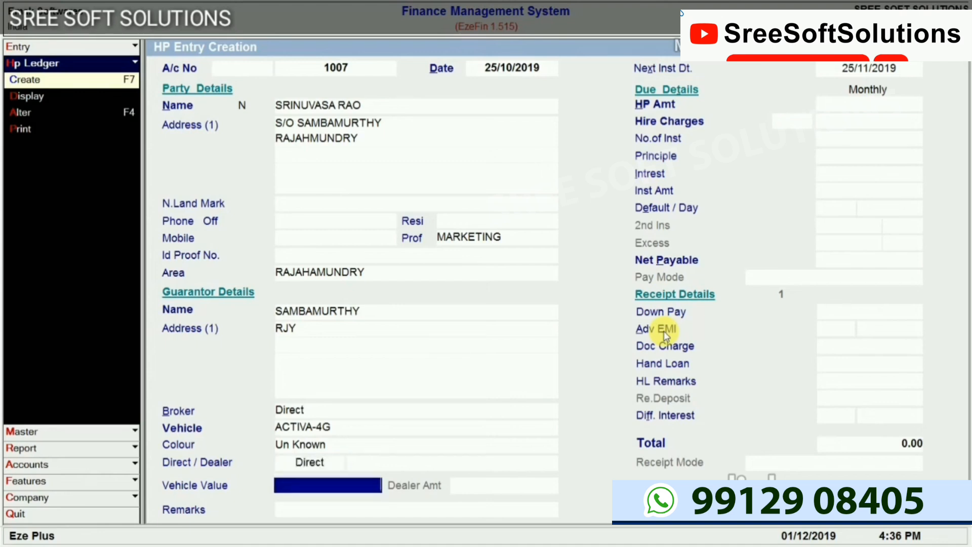
key(Return)
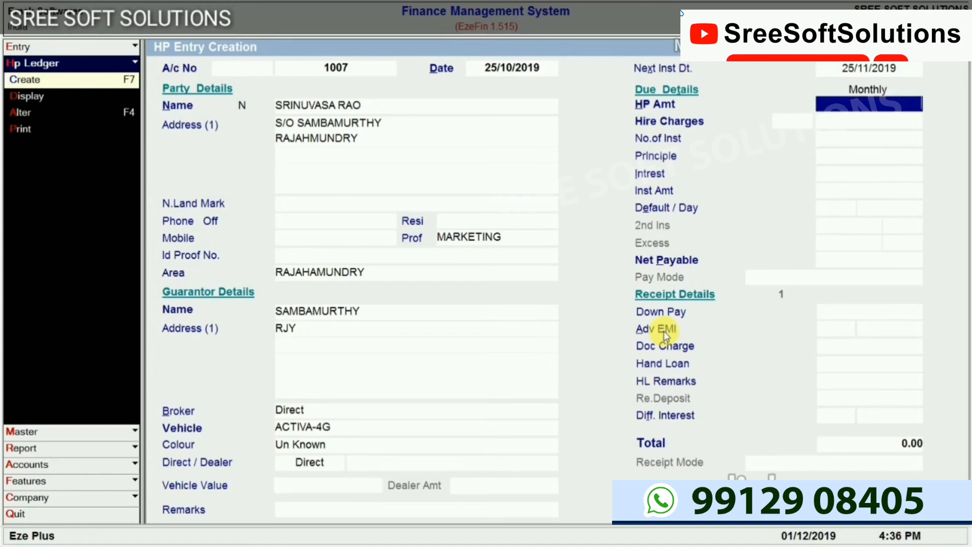
Enter HP amount 45000, hire charges 24% and 24 installments to generate the schedule
text(45000)
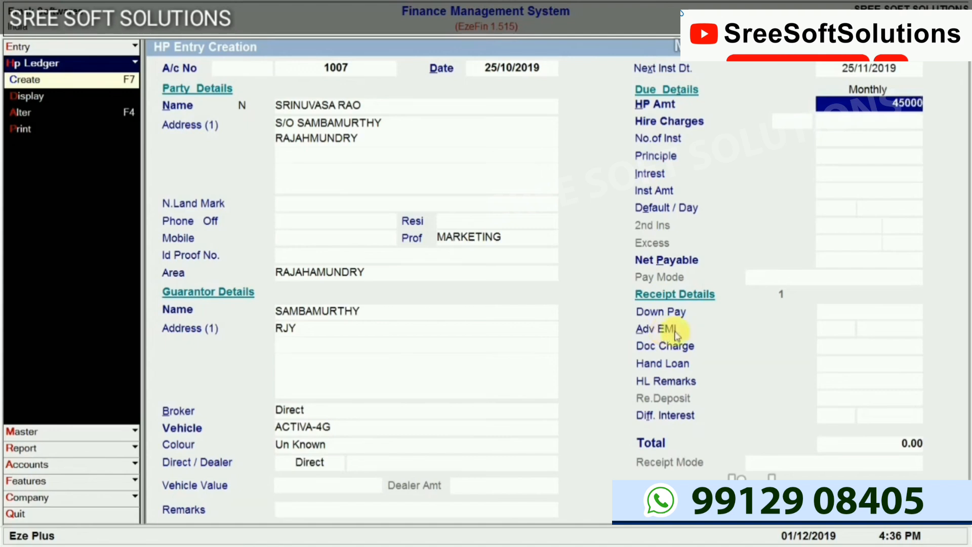
key(Return)
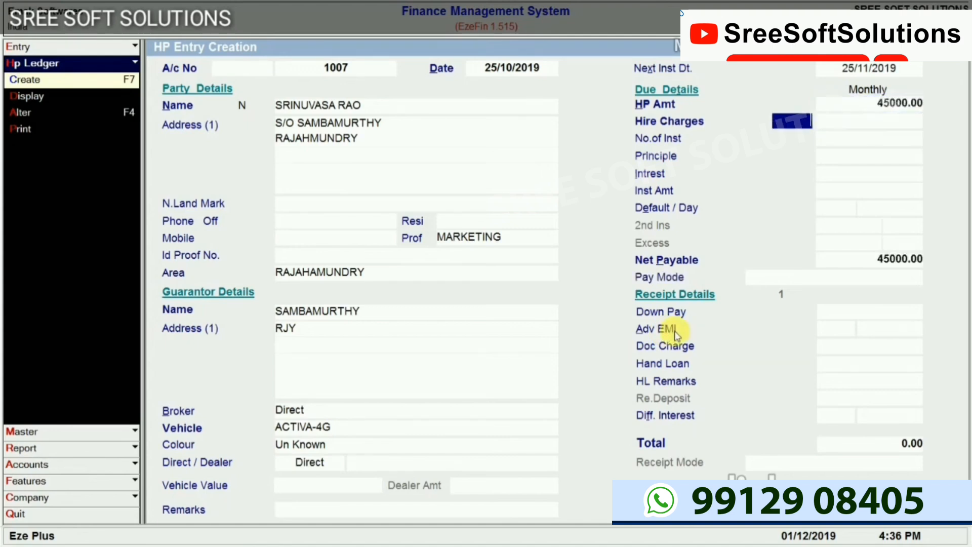
text(24)
key(Return)
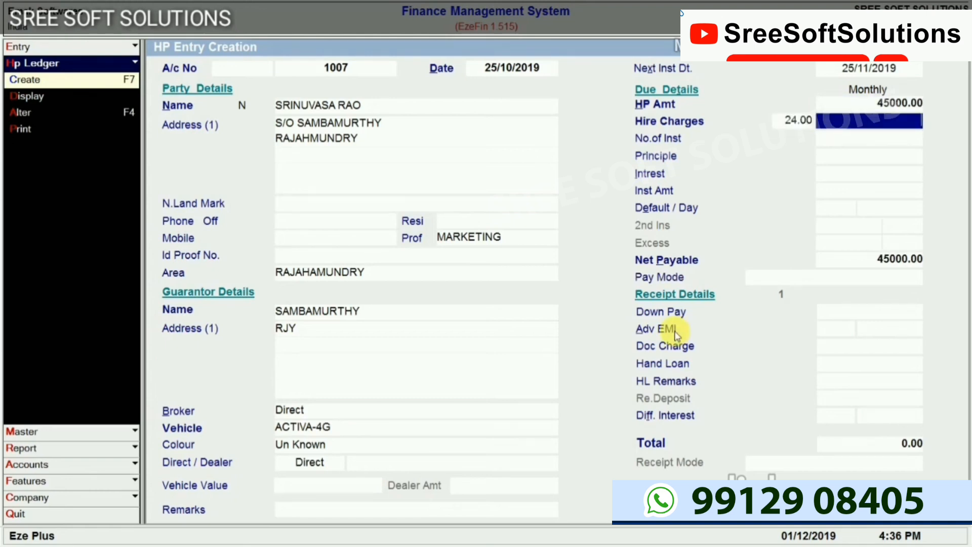
key(Return)
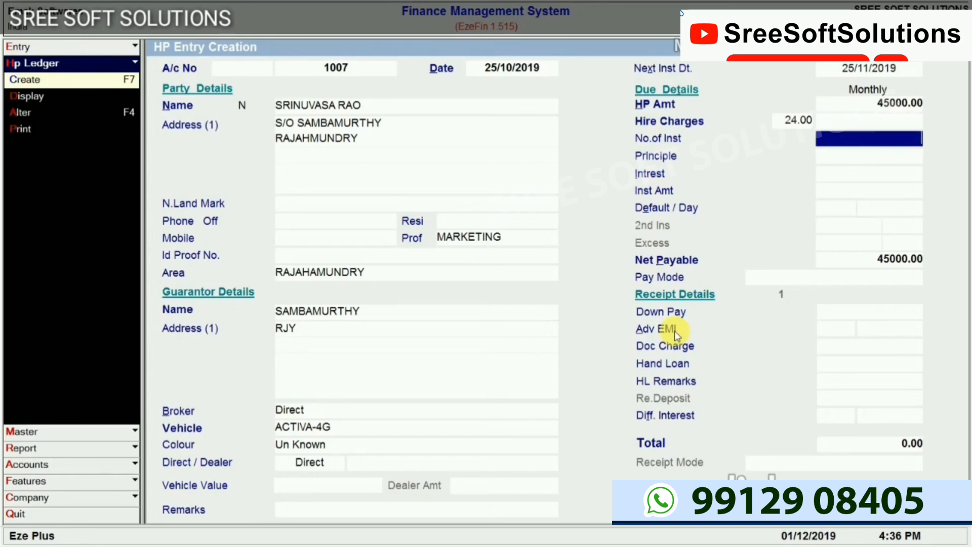
text(24)
key(Return)
Accept the calculated installment amounts and set a default charge of 10 per day
key(Return)
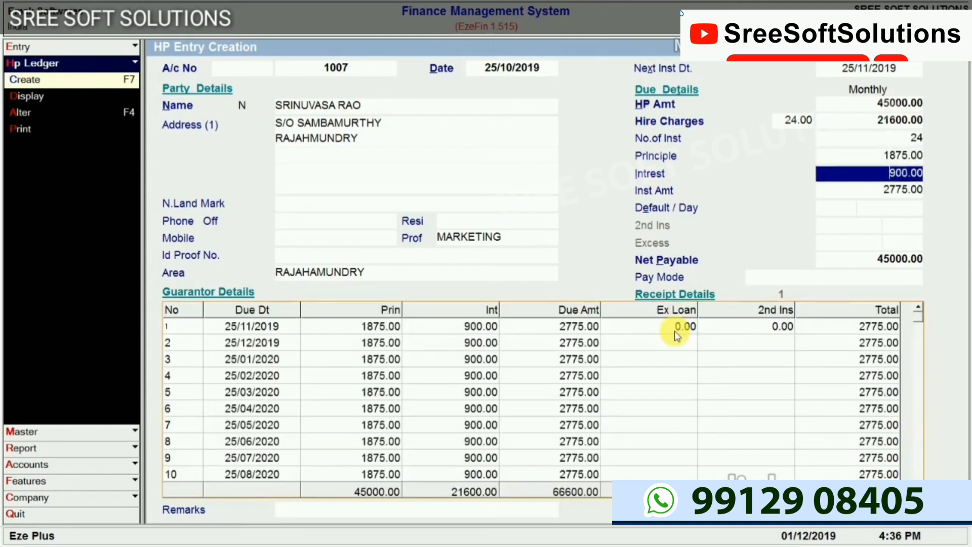
key(Return)
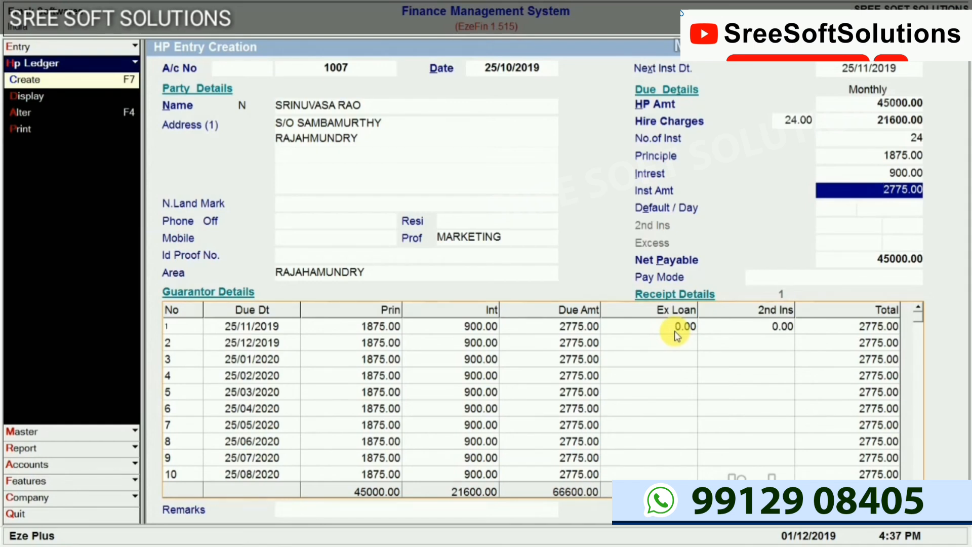
key(Return)
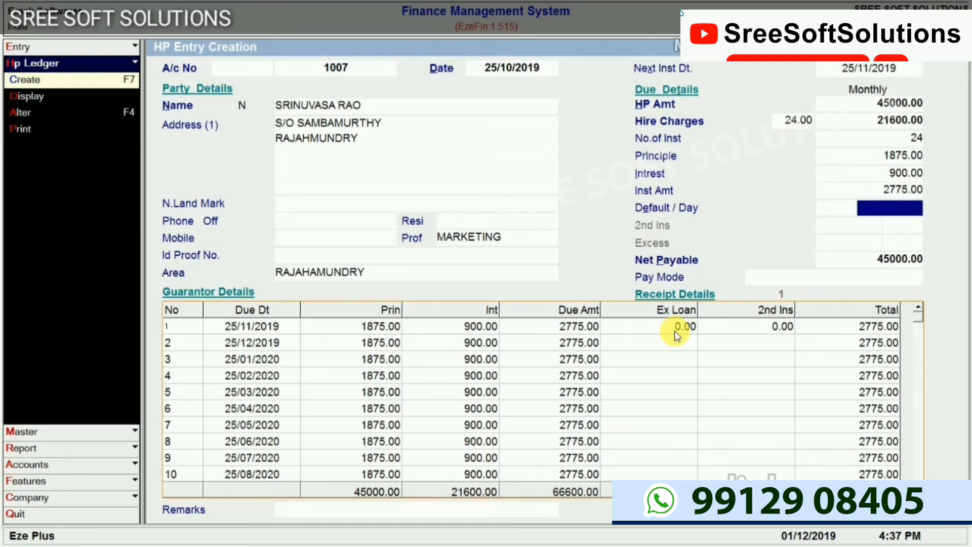
text(10)
key(Return)
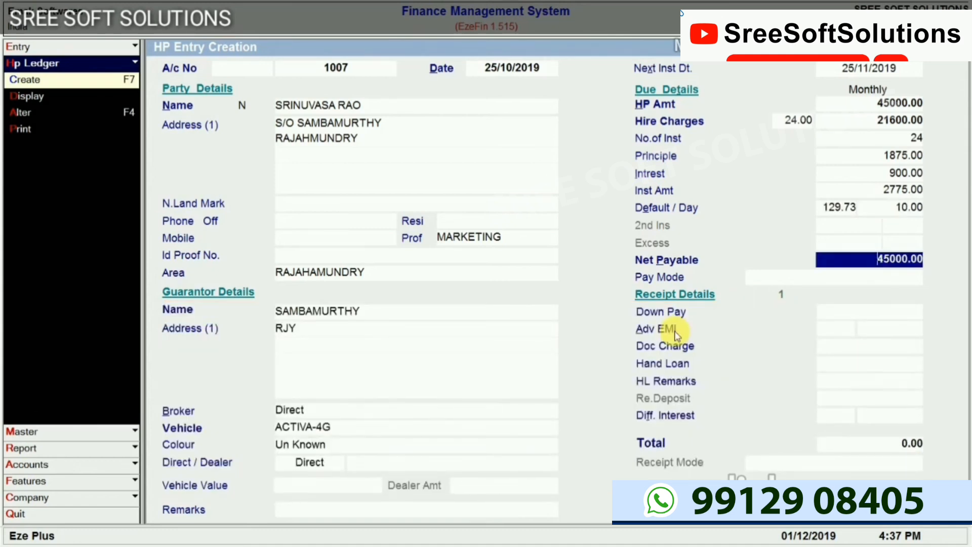
key(Return)
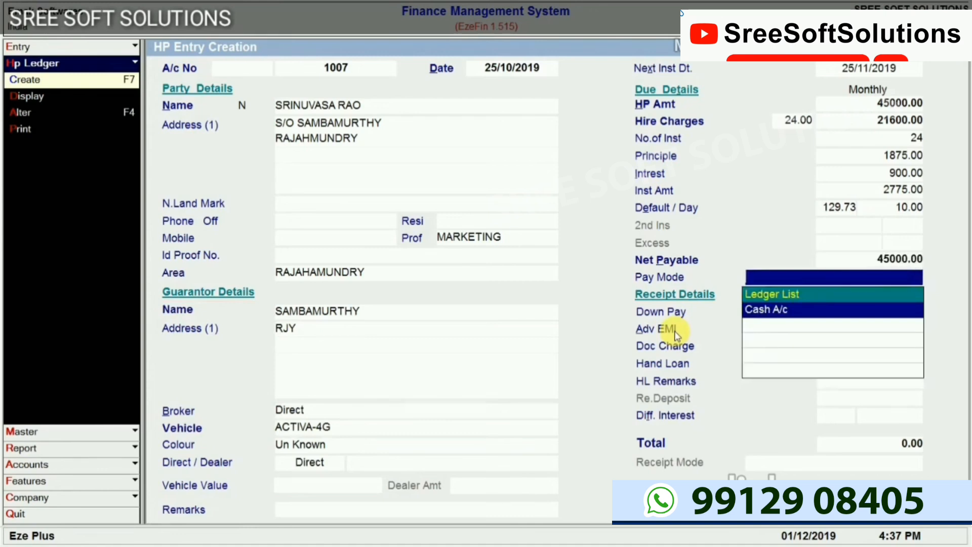
Choose Cash A/c as pay mode, skip advance EMI and document charges, and save loan 1007
key(Return)
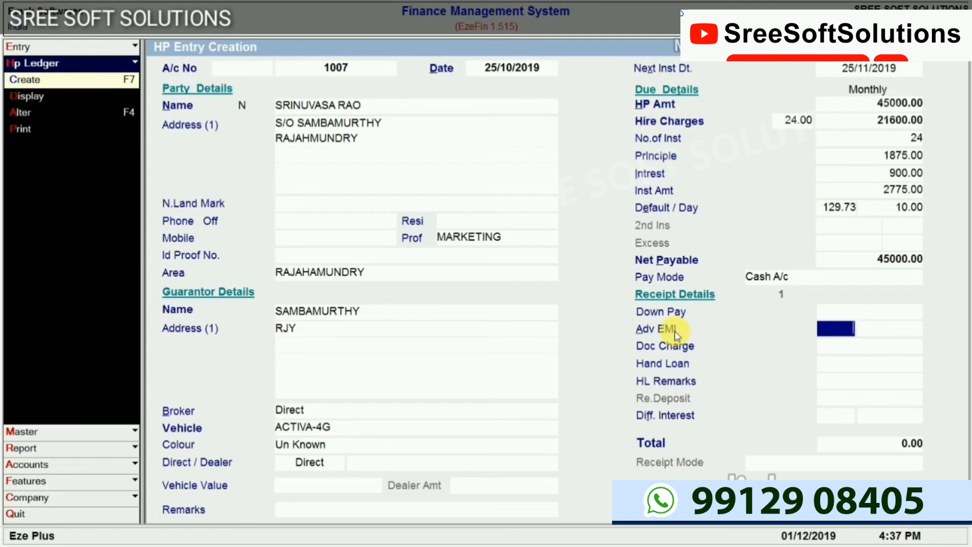
key(Return)
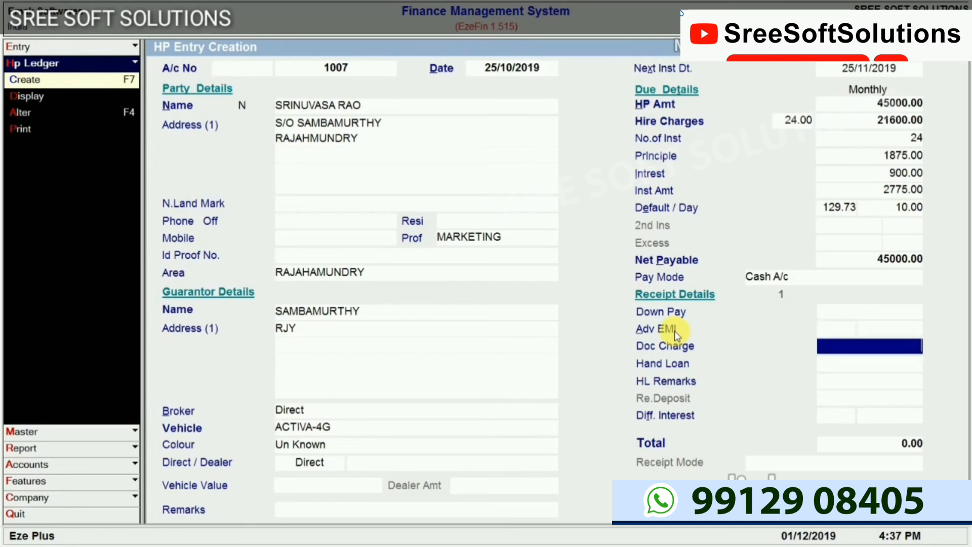
key(Return)
key(Return)
key(Return)
key(Return)
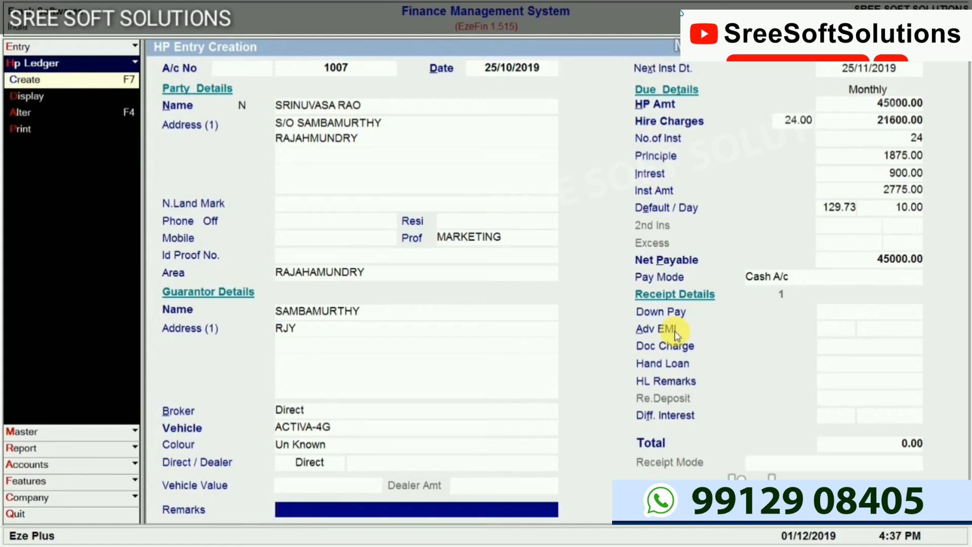
key(Return)
key(Return)
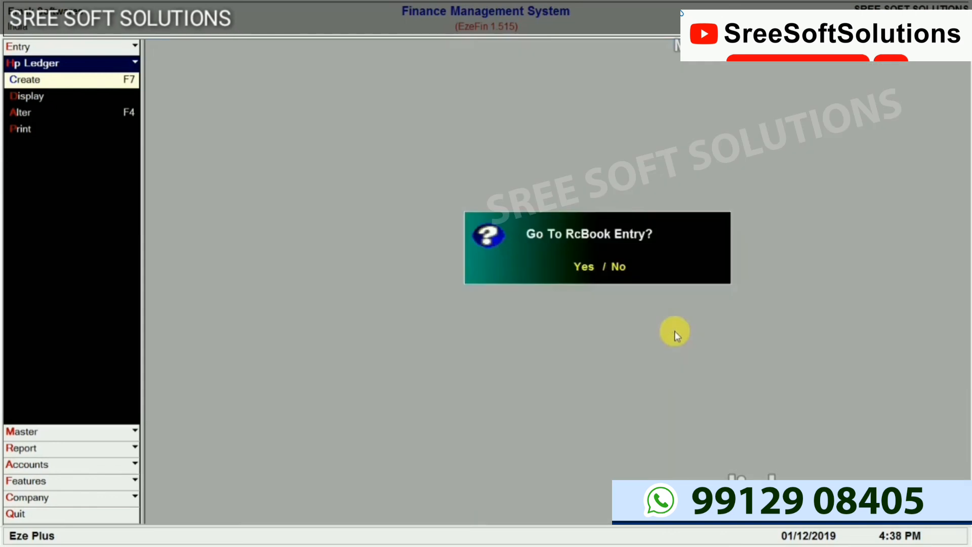
key(Return)
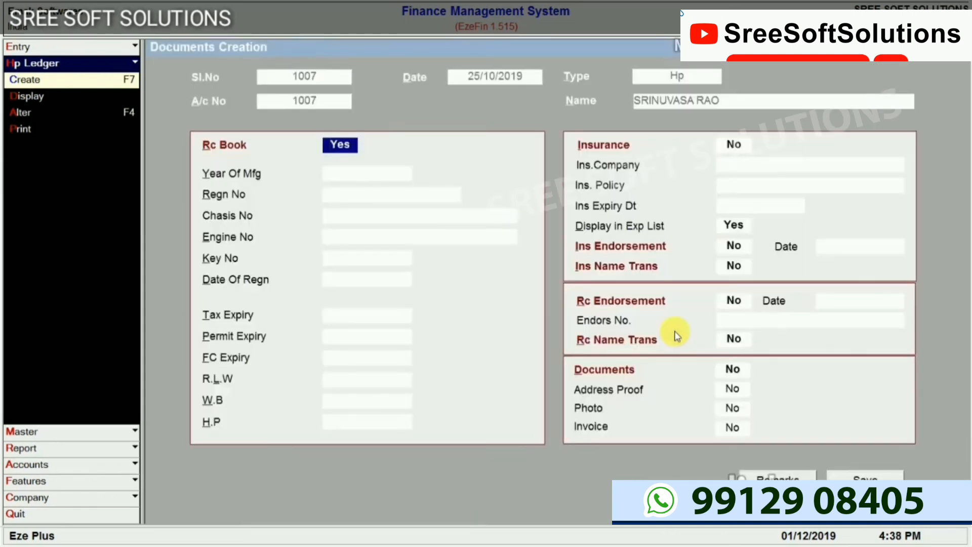
key(Return)
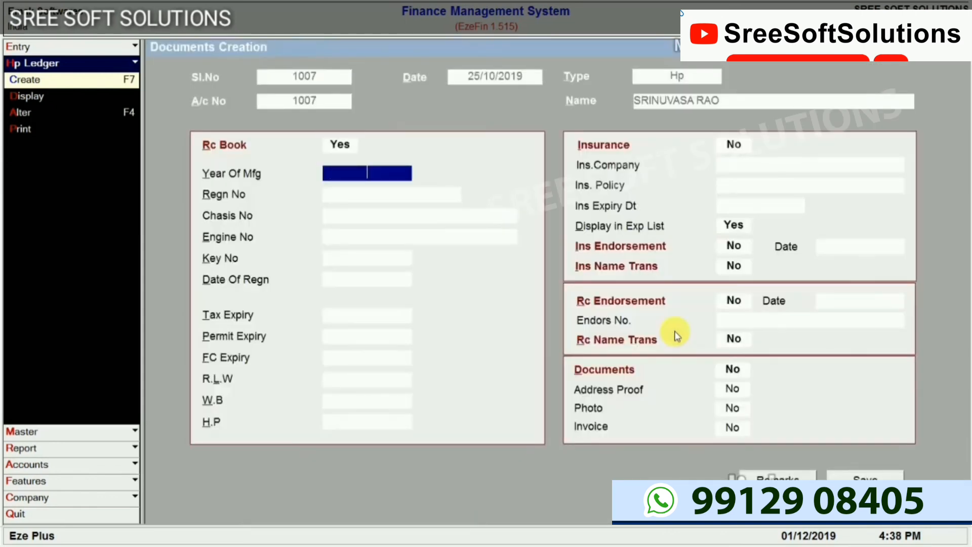
text(2019)
key(Return)
text(A)
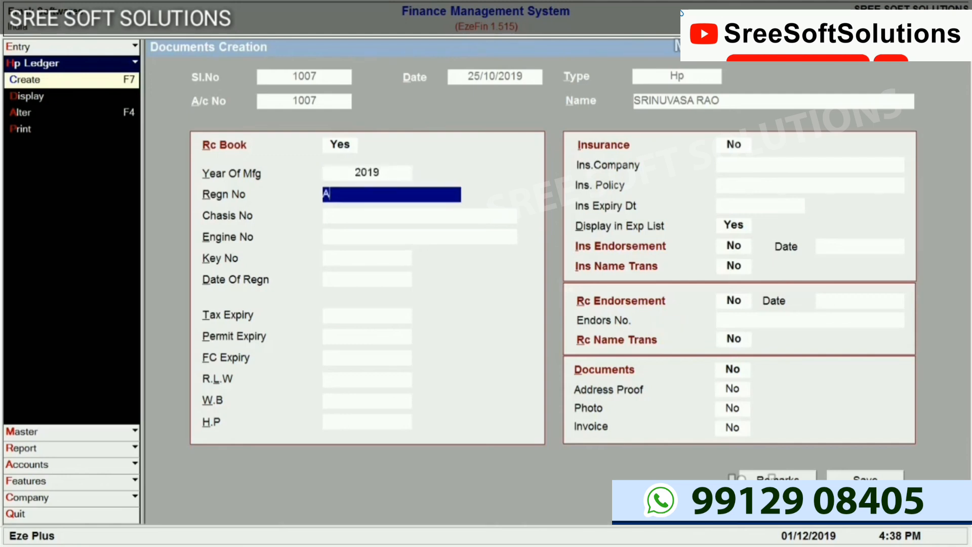
text(P5WE1234)
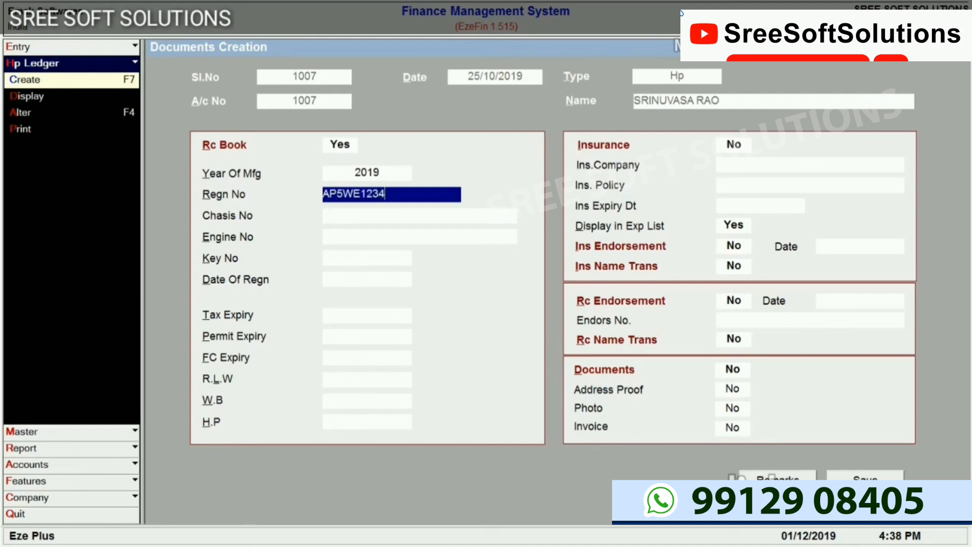
key(Return)
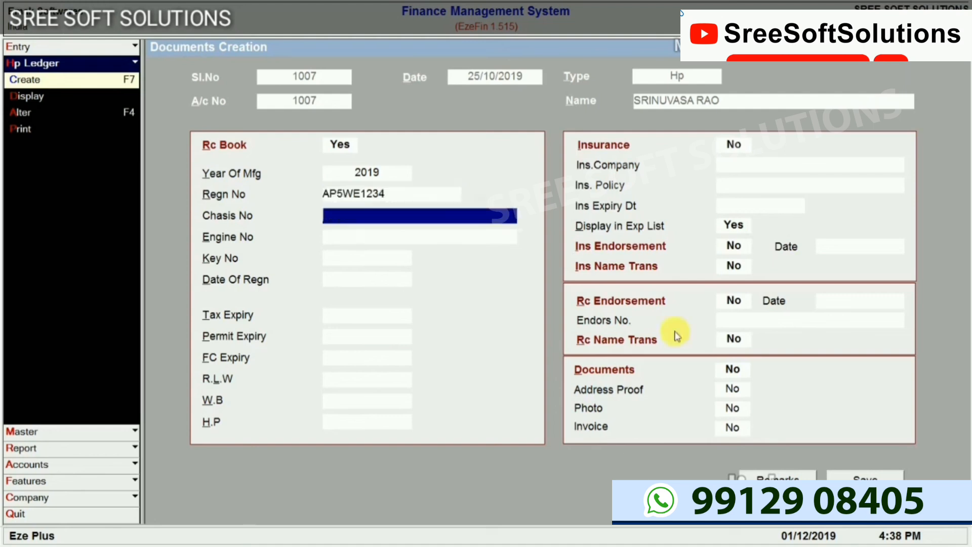
Skip the remaining RC book and document fields, save them, and start a new HP receipt
key(Return)
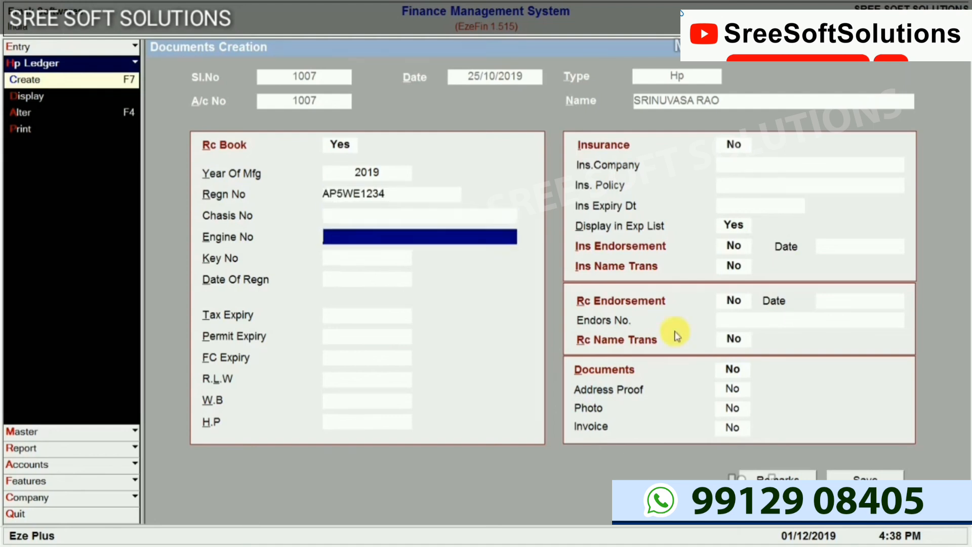
key(Return)
key(Return)
key(Return)
key(Return)
key(Return)
key(Return)
key(Return)
key(Return)
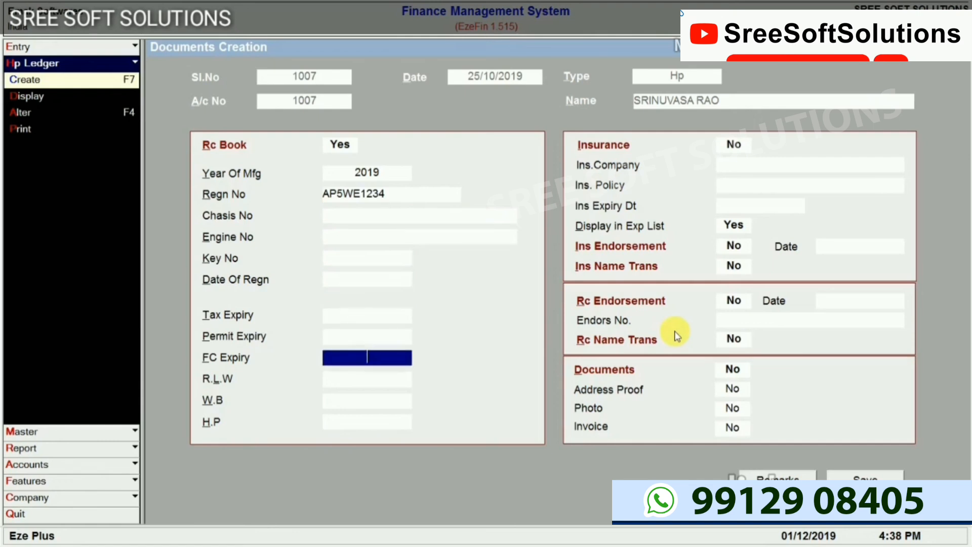
key(Return)
key(Return)
key(Return)
key(Return)
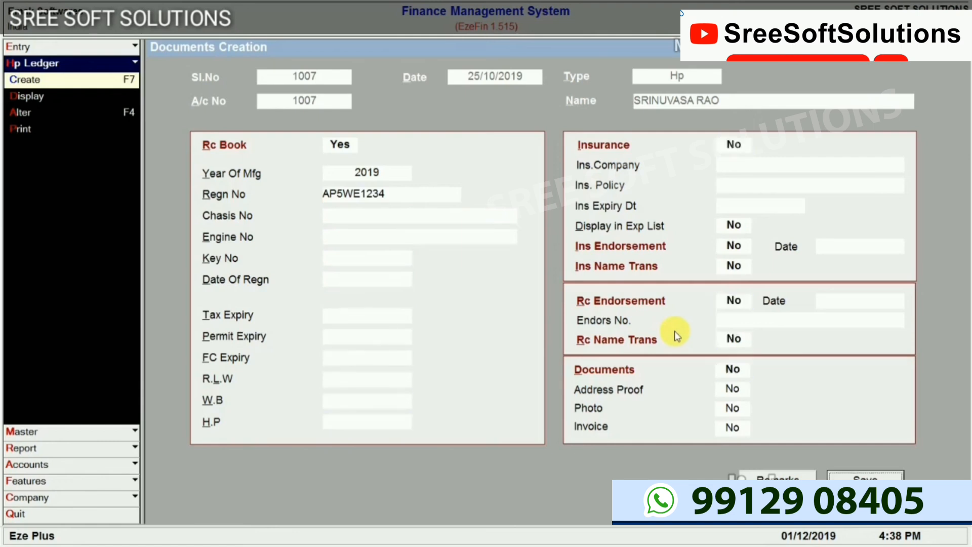
key(Return)
key(F5)
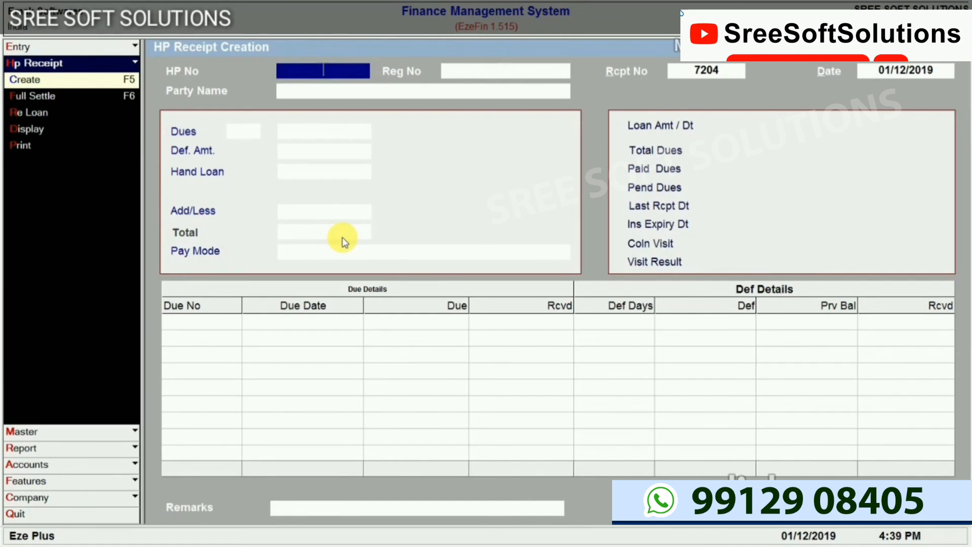
Look up the borrower by name to load loan 1007 and accept one due as received
key(Return)
key(Return)
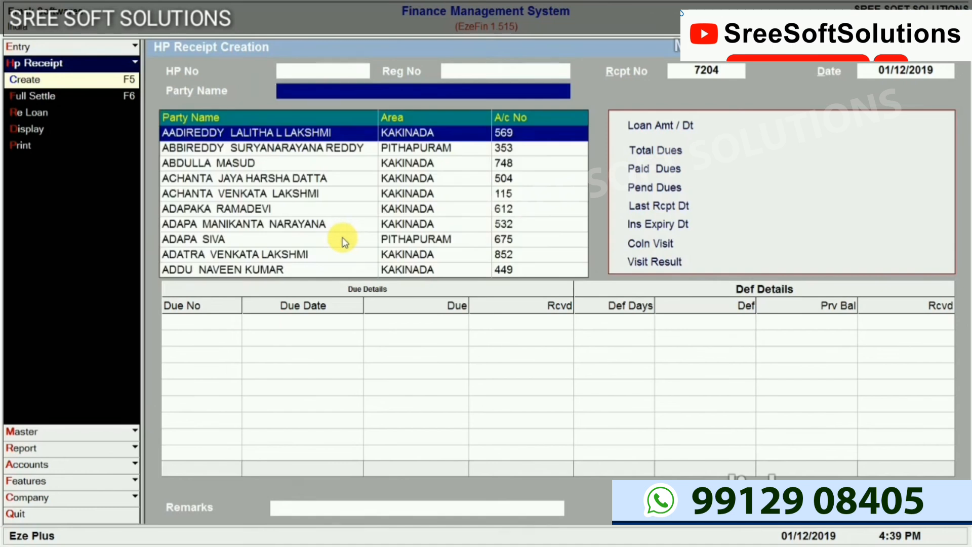
text(SRIN)
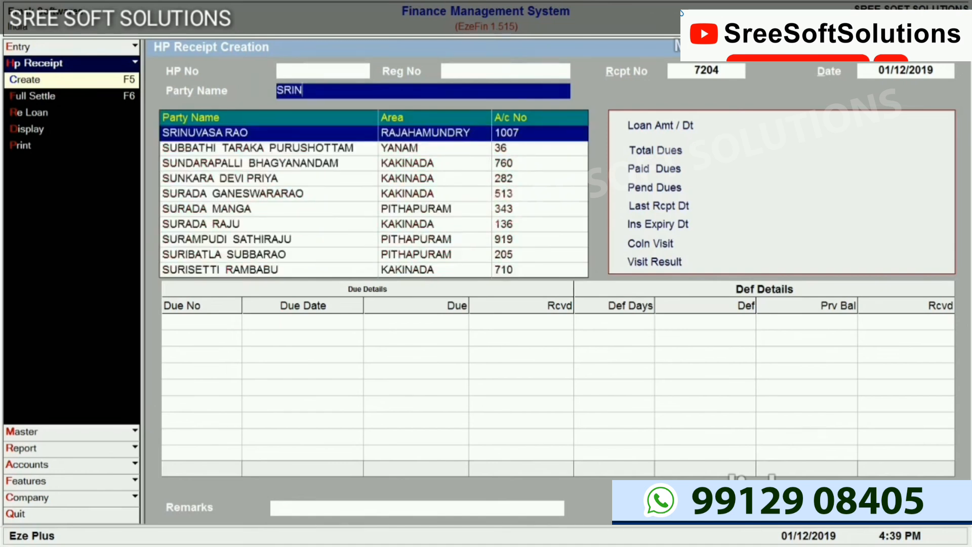
key(Return)
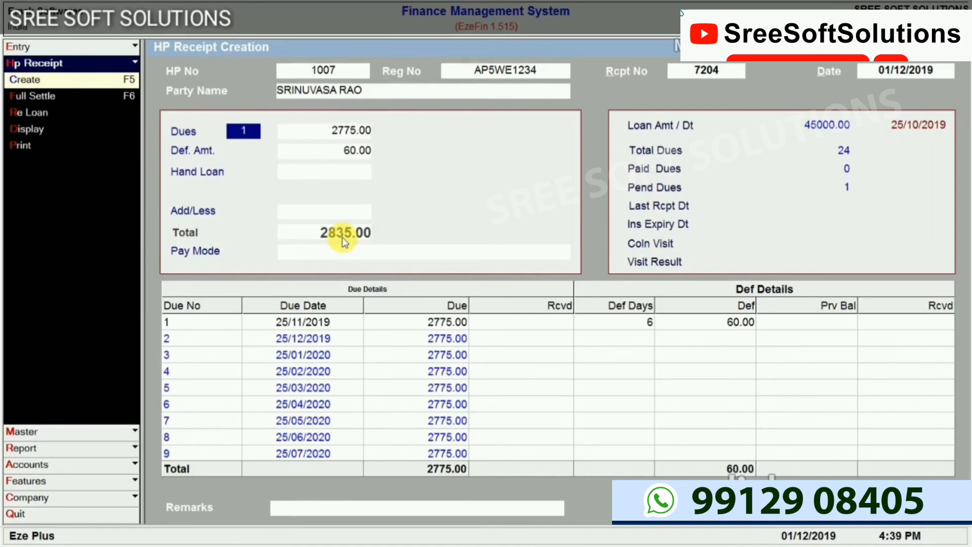
key(Return)
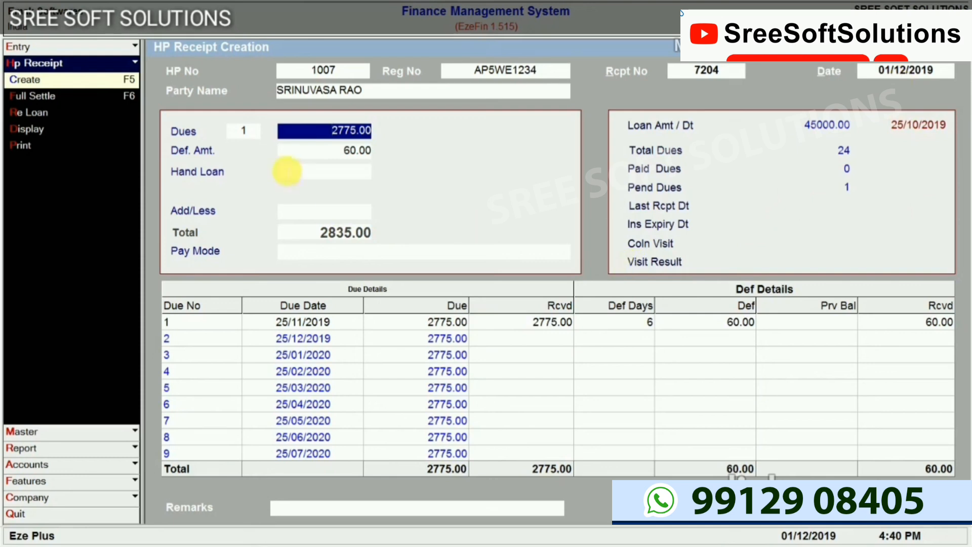
Check due 1's 6 default days, the 60.00 default and the 2775.00 dues amount
click(648, 323)
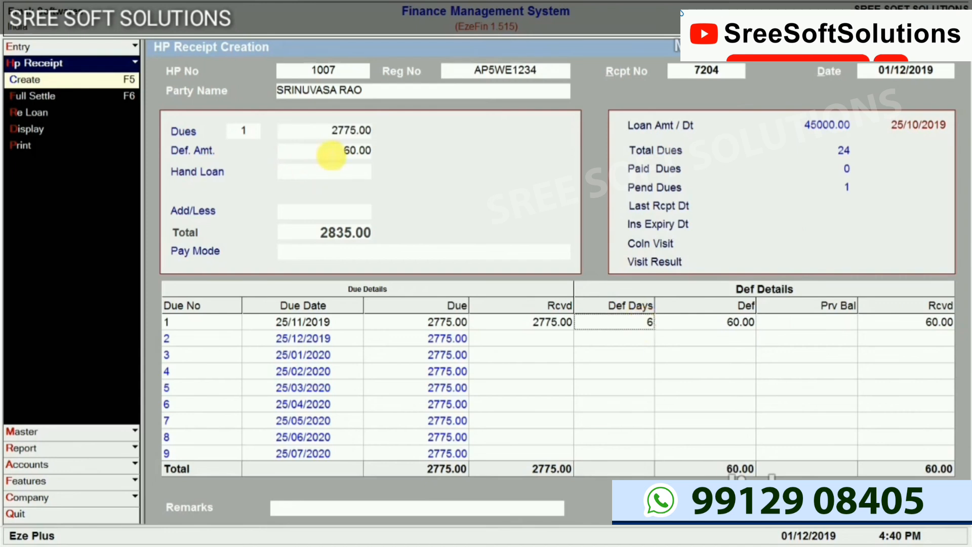
click(331, 154)
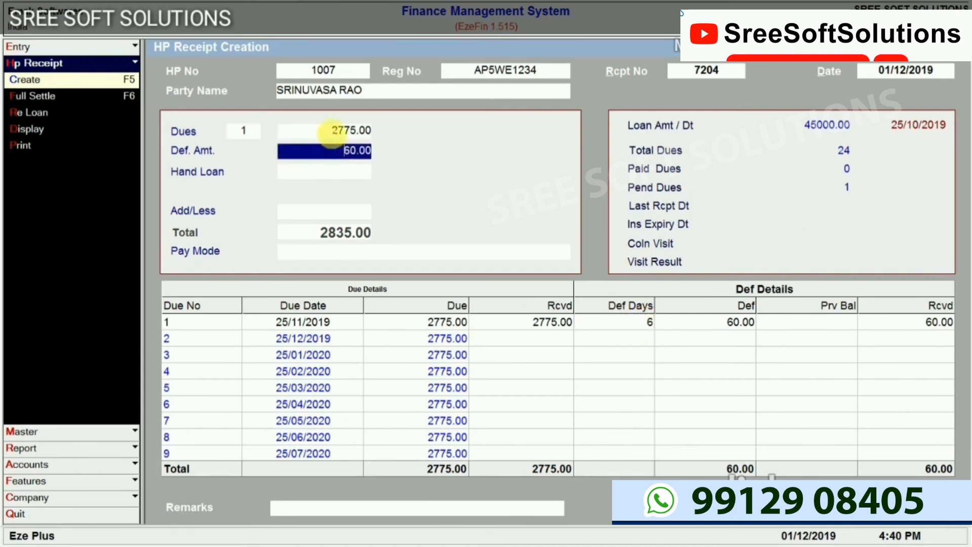
click(335, 131)
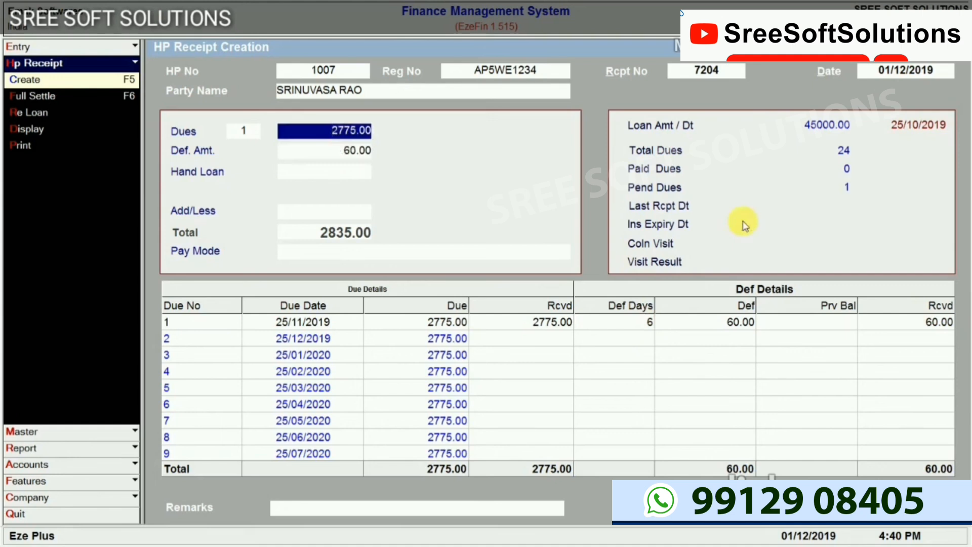
key(Return)
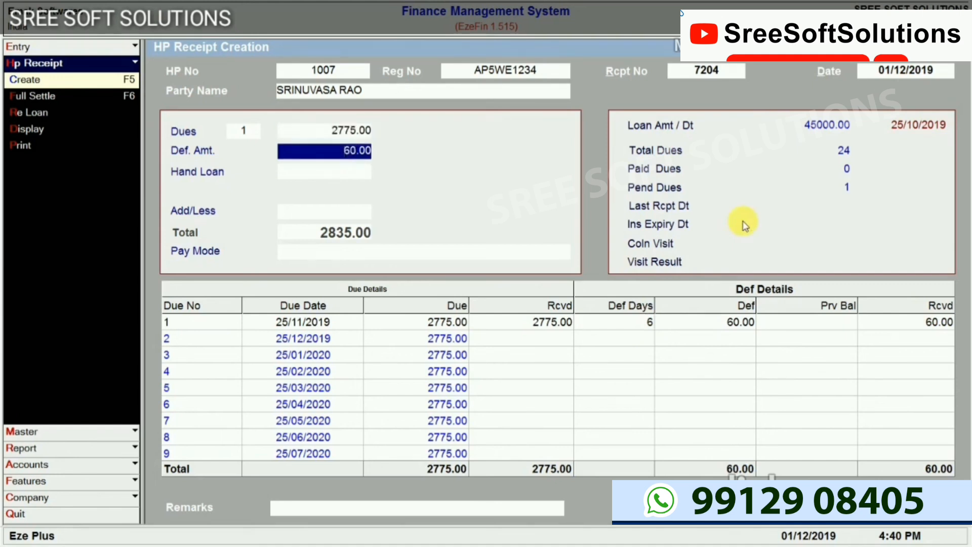
key(Return)
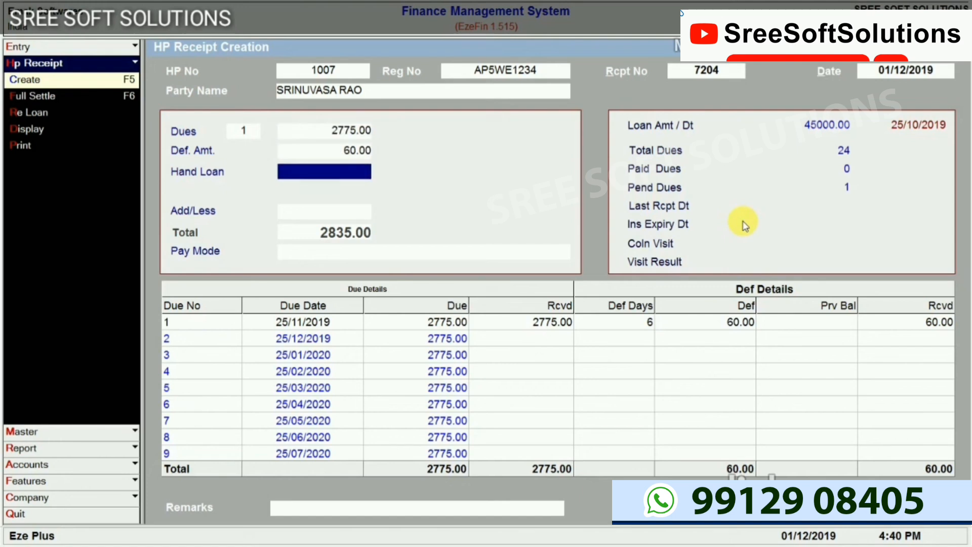
Try paying 2500.00, then 3000.00, as the dues amount
key(Up)
key(Up)
text(25000)
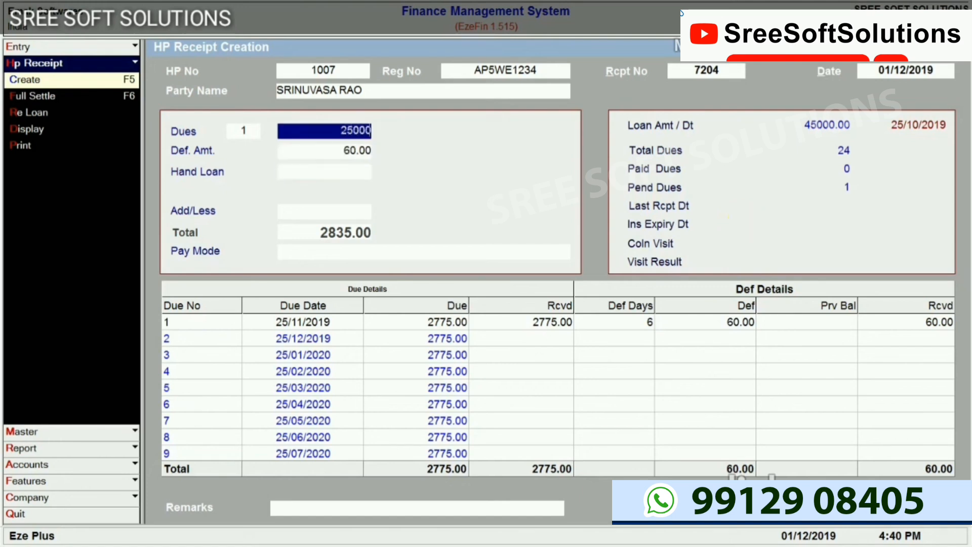
key(BackSpace)
key(Return)
key(Return)
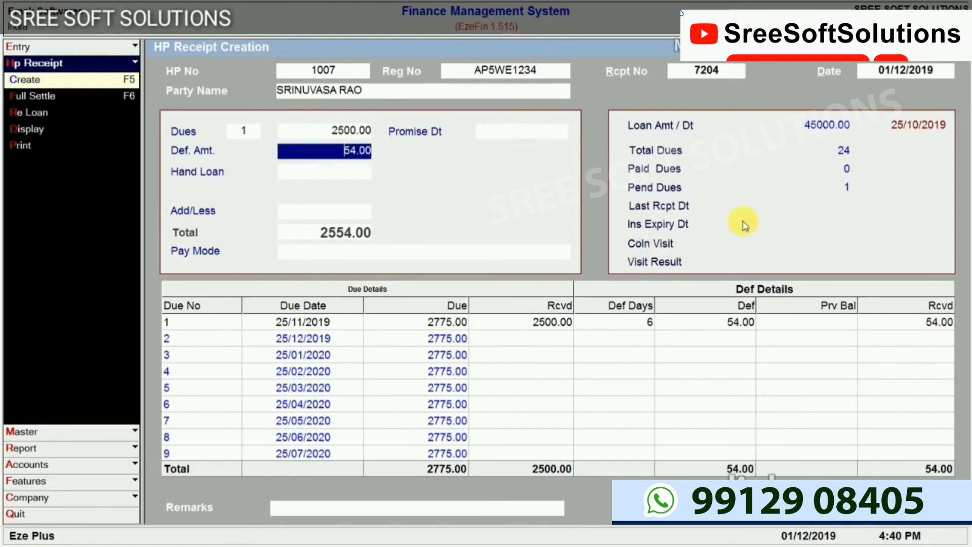
key(Up)
key(Up)
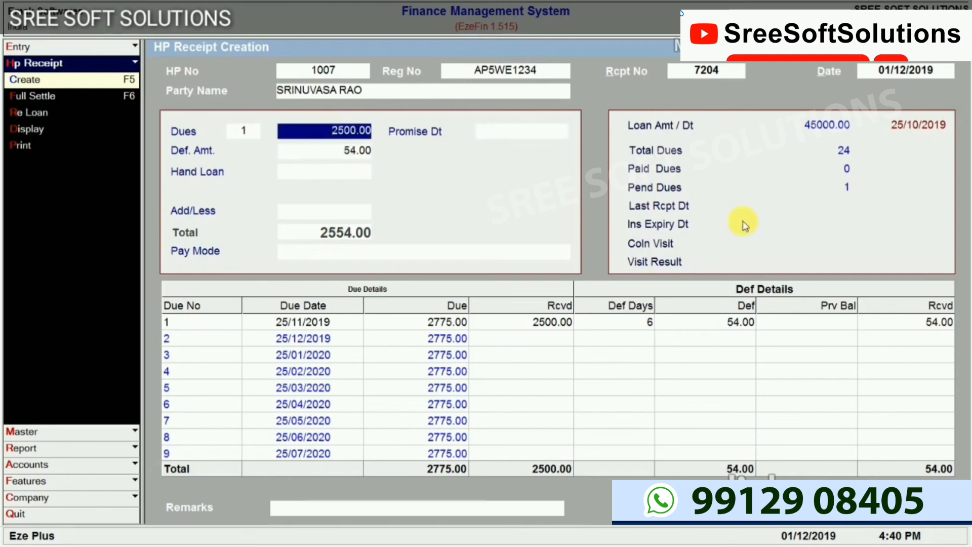
text(3000)
key(Return)
key(Return)
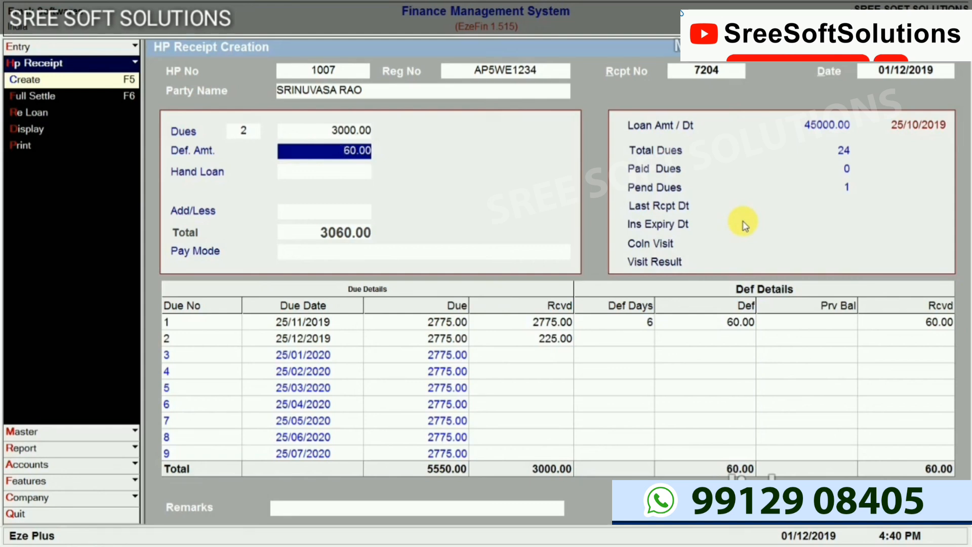
Set the dues amount back to 2775.00 for one full due and pass the default amount
key(Up)
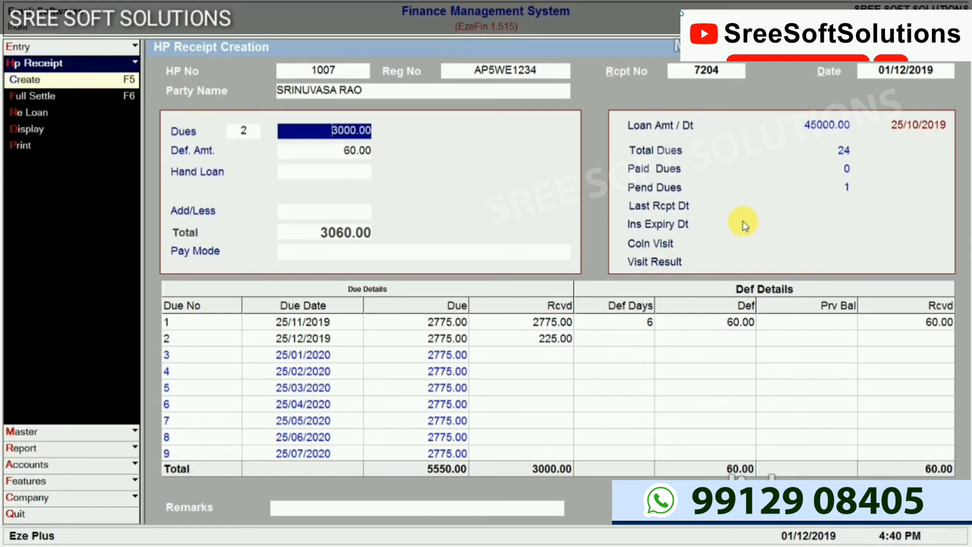
text(2775)
key(Return)
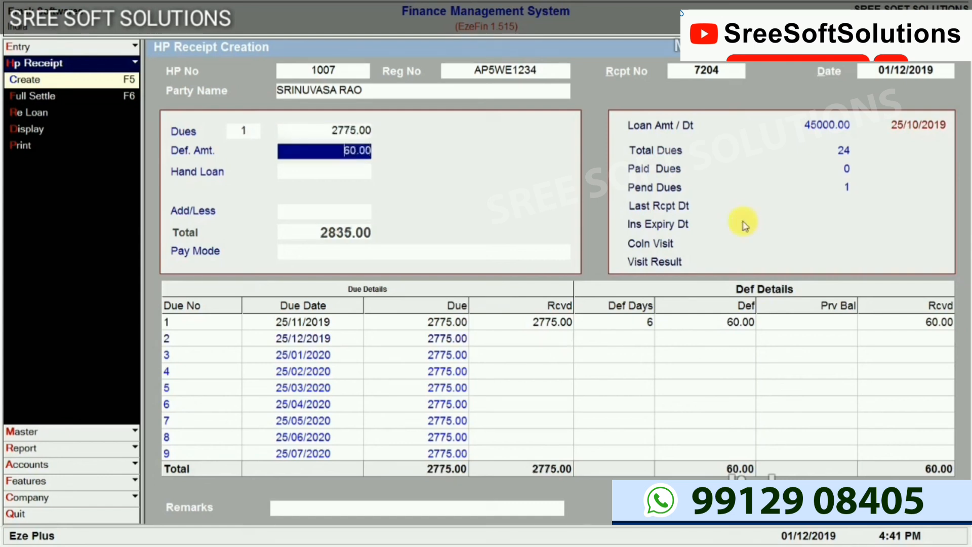
key(Return)
key(Return)
key(Return)
key(Return)
key(Return)
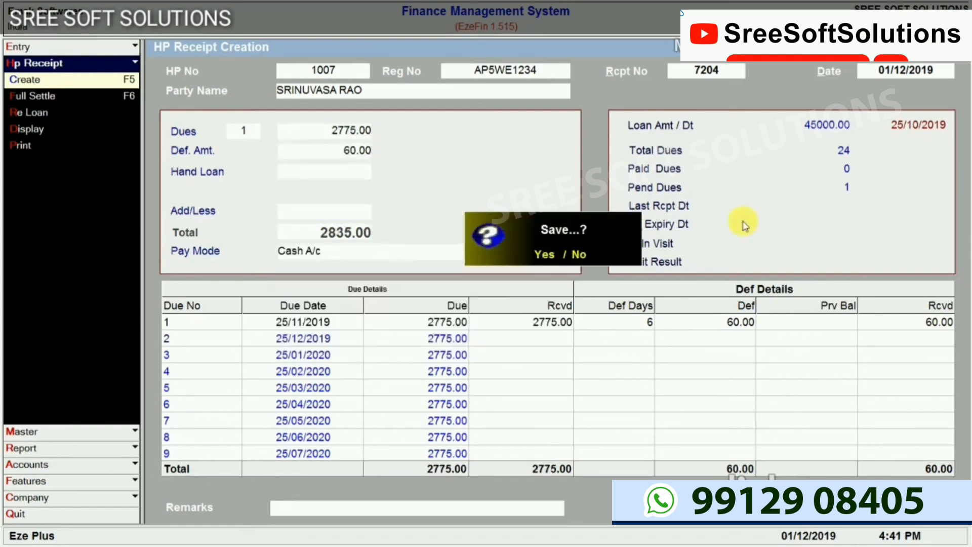
Confirm saving the first installment receipt for HP account 1007
key(y)
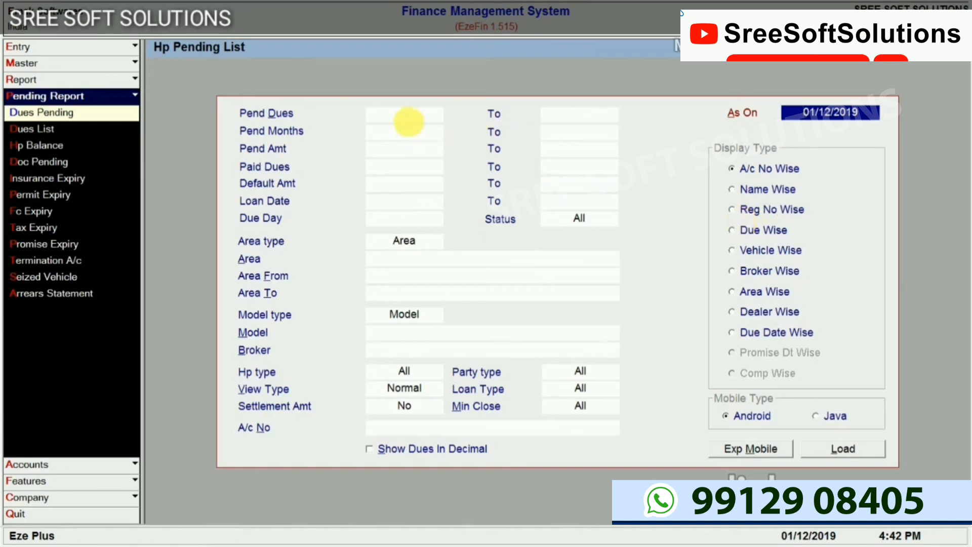
Load the dues pending list for 1 to 5 pending dues, grouped Area Wise
click(424, 120)
text(1)
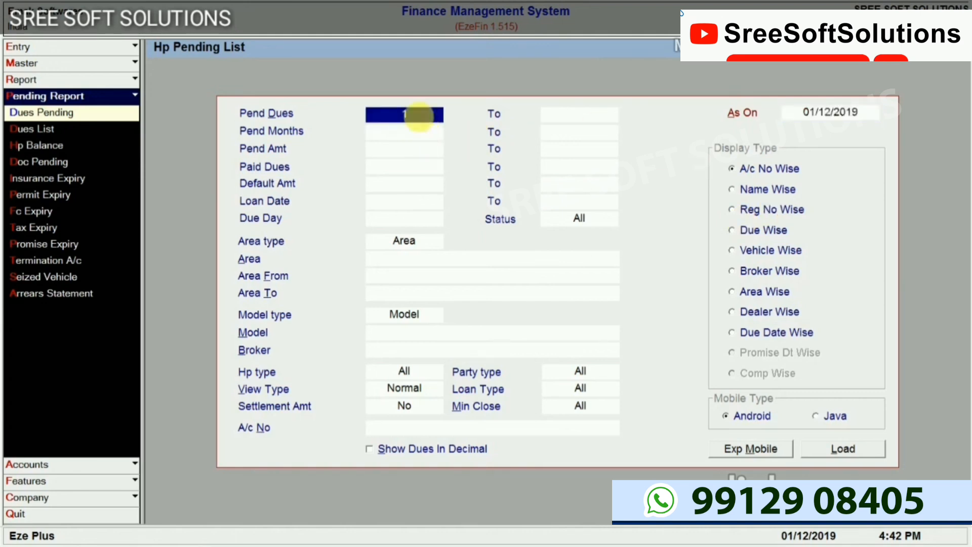
key(Return)
text(5)
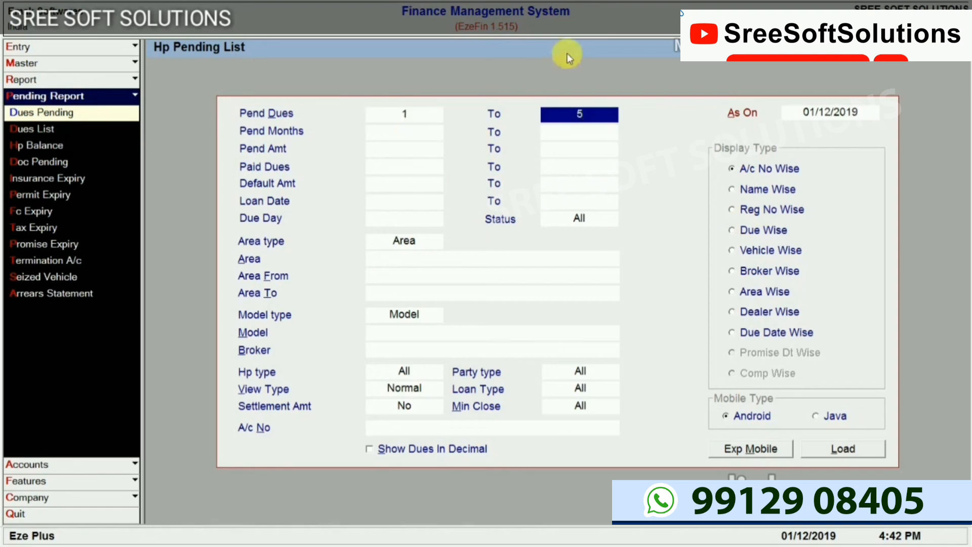
click(733, 293)
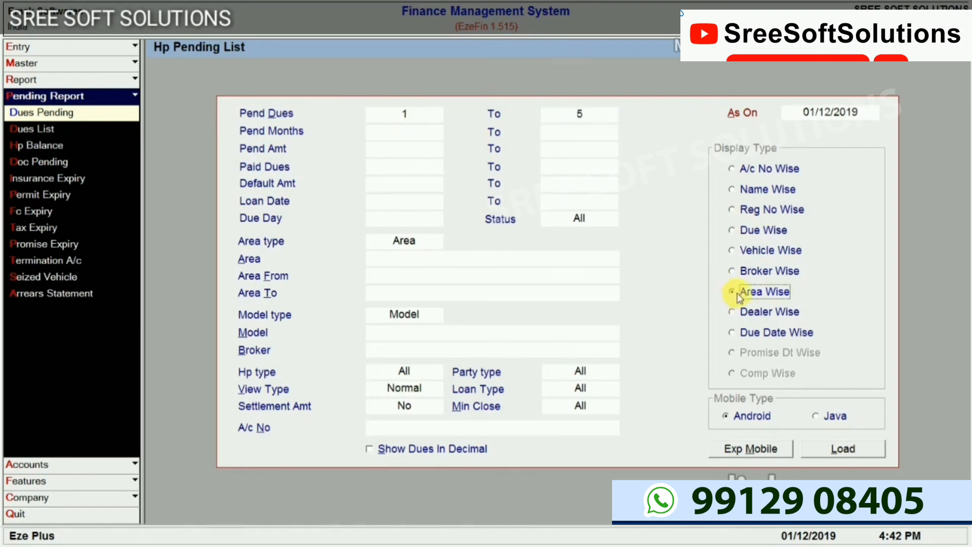
click(844, 457)
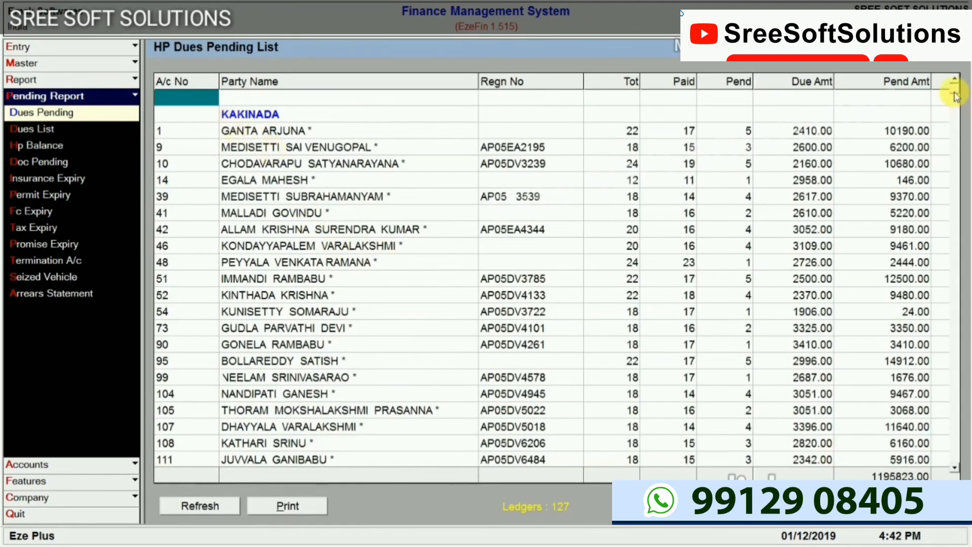
mouse_move(955, 93)
mouse_down()
mouse_move(967, 435)
mouse_move(967, 98)
mouse_up()
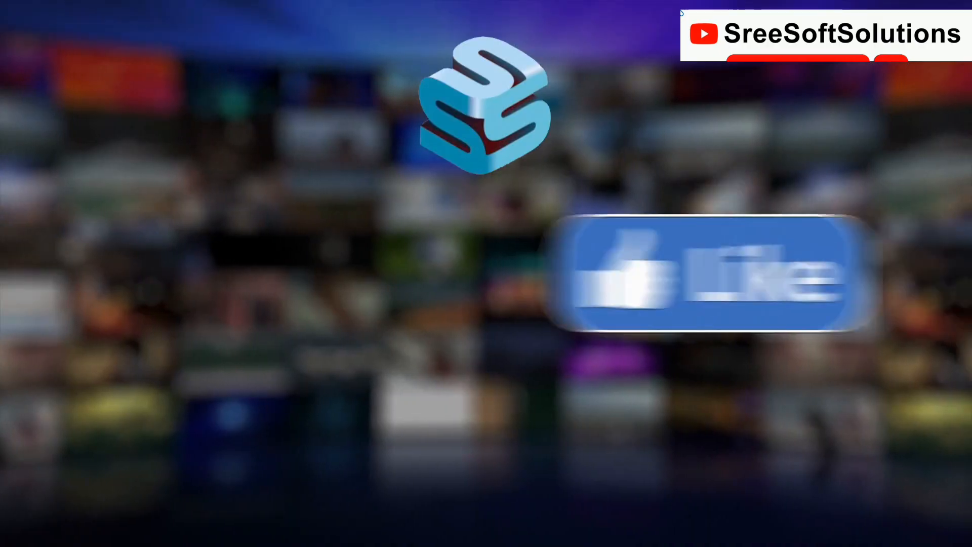